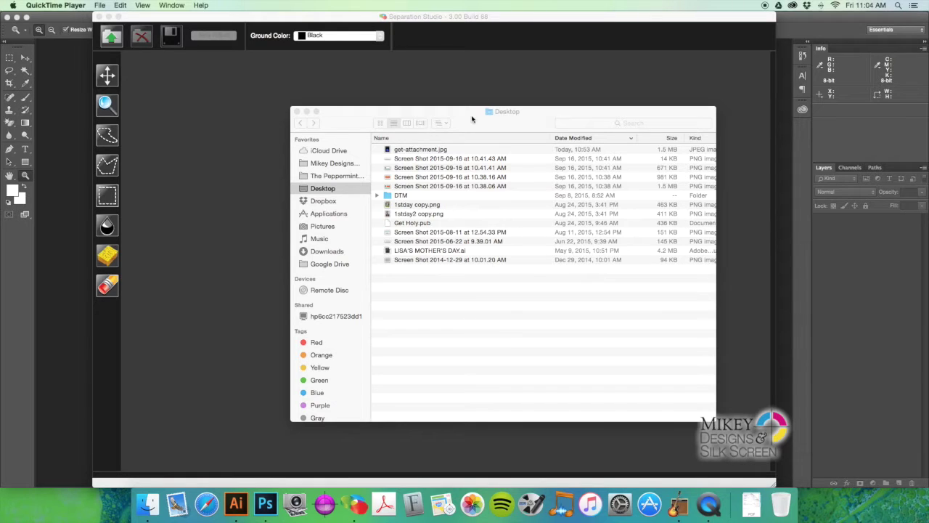
# - Move and enlarge the Finder Desktop window, then bring Photoshop to the front
pyautogui.moveTo(474, 121); pyautogui.dragTo(404, 80)
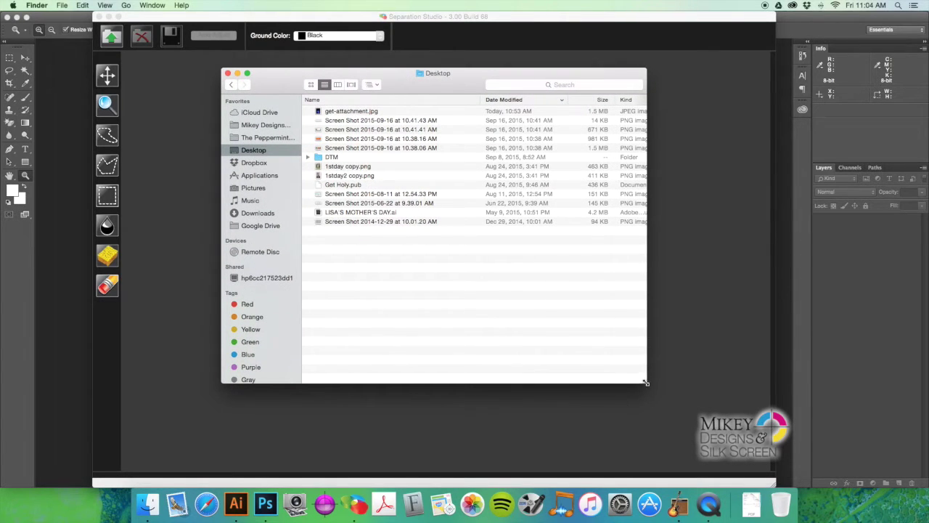
pyautogui.moveTo(643, 384); pyautogui.dragTo(703, 411)
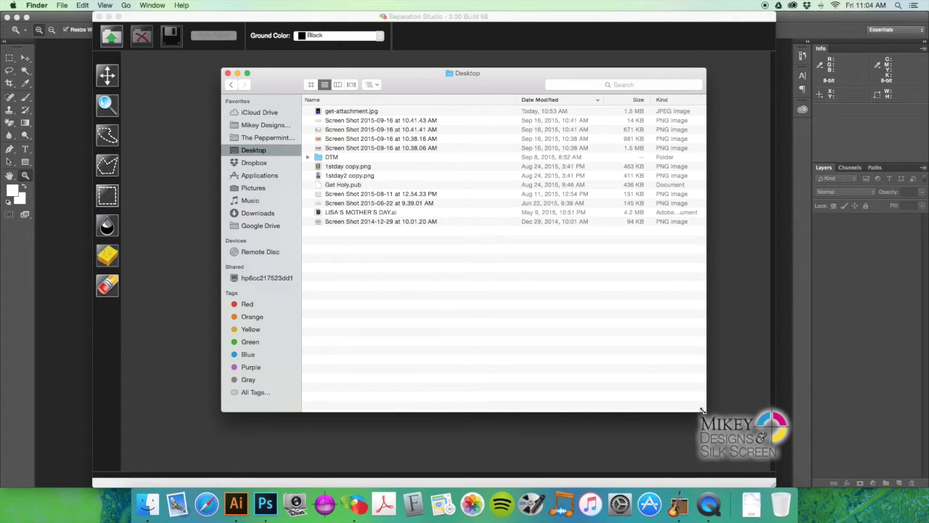
pyautogui.click(264, 498)
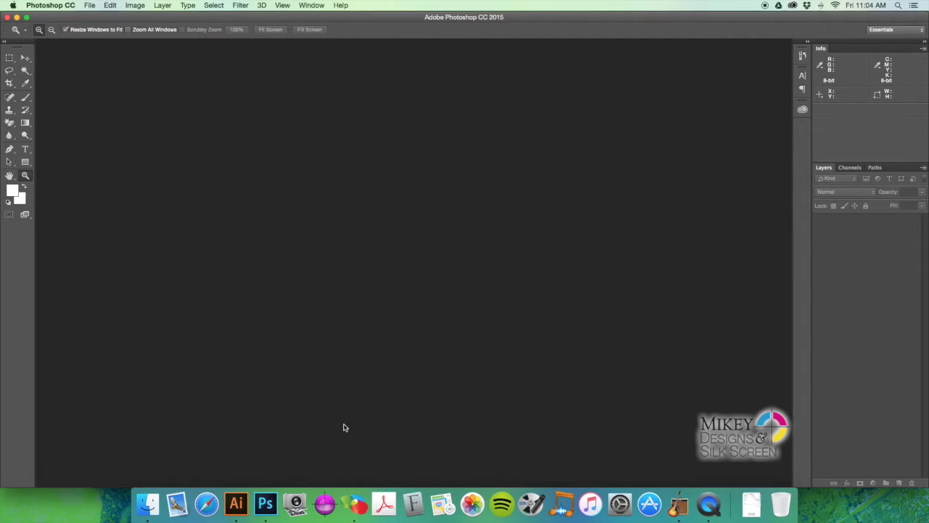
# - Open get-attachment.jpg from the Desktop folder as a new Photoshop document
pyautogui.press('super+o')
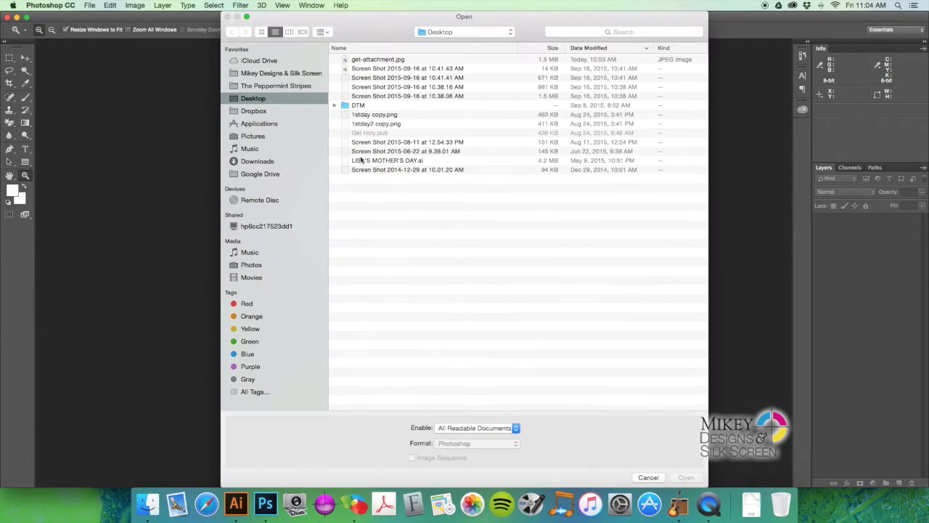
pyautogui.click(390, 61)
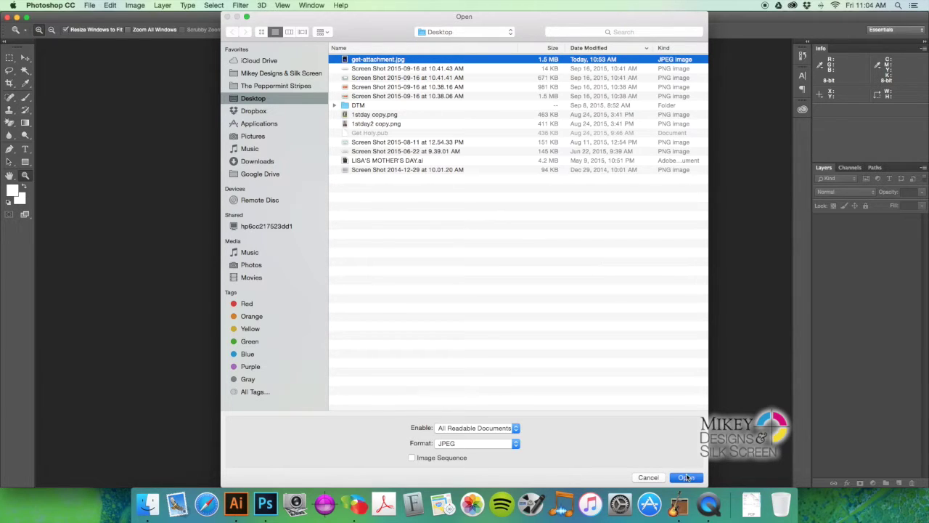
pyautogui.doubleClick(392, 62)
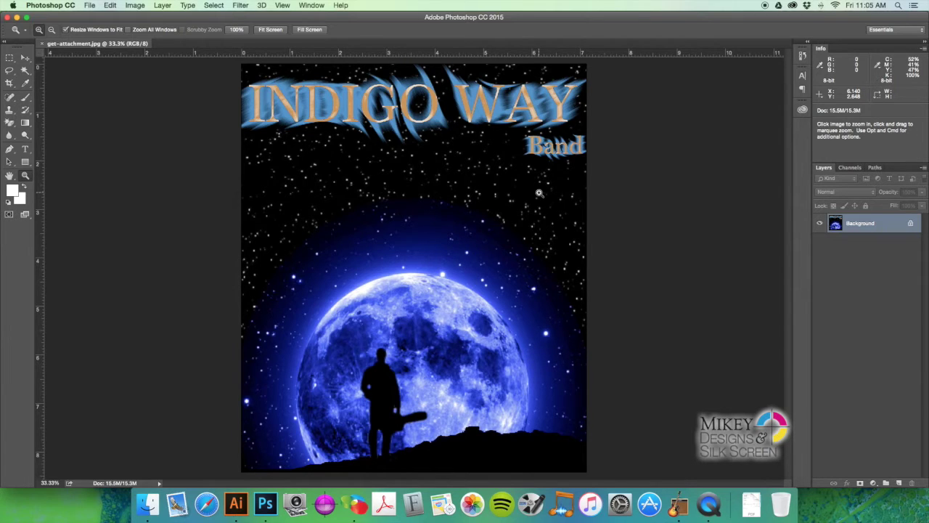
# - Keep the poster in RGB Color mode under Image > Mode
pyautogui.click(135, 5)
pyautogui.moveTo(142, 23)
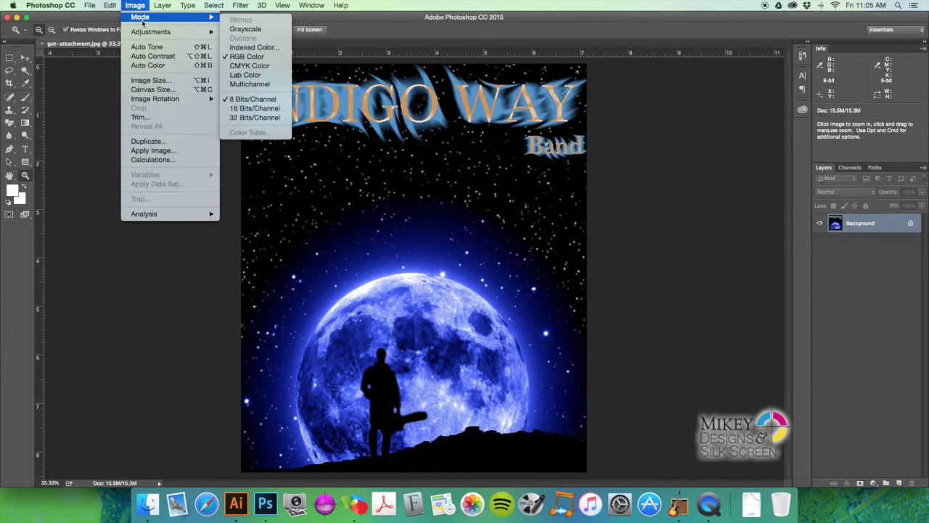
pyautogui.click(268, 57)
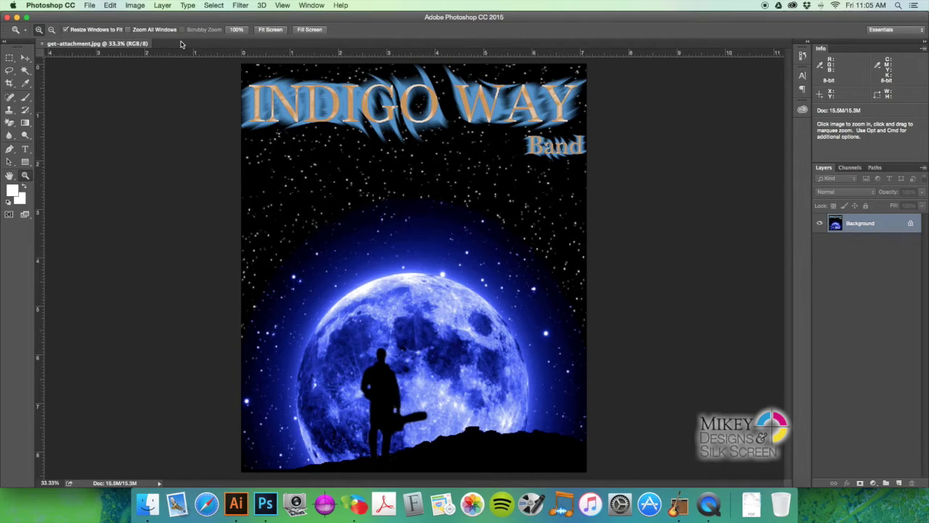
# - Bring up the Image Size dialog showing 7.13 × 8.423 inches at 300 pixels/inch
pyautogui.click(138, 5)
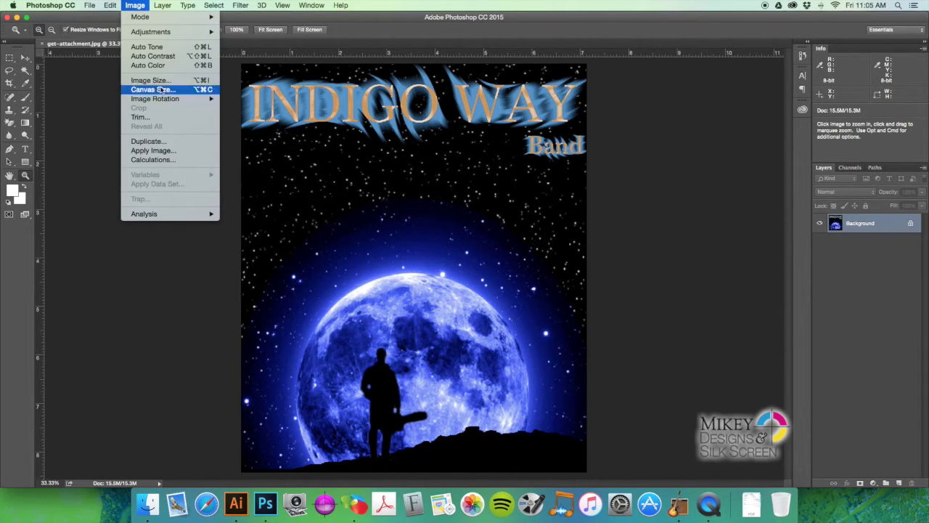
pyautogui.click(389, 19)
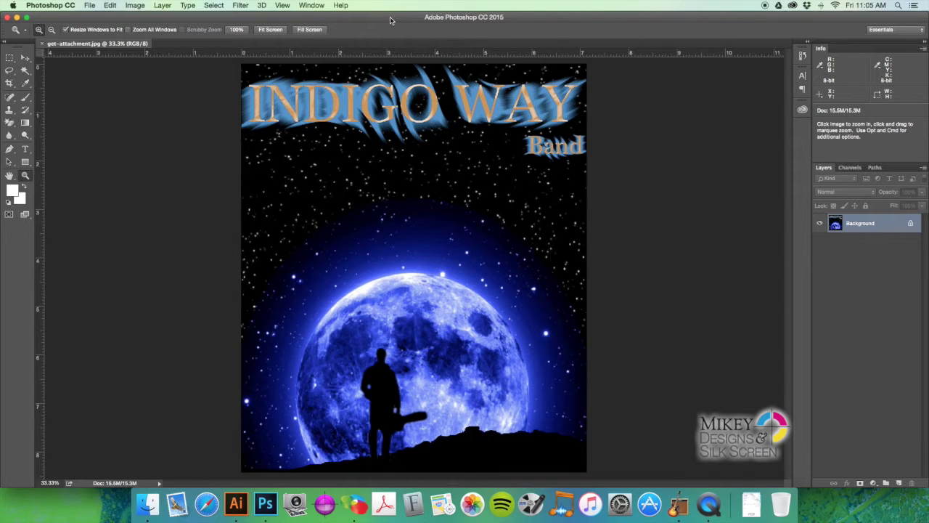
pyautogui.press('super+alt+i')
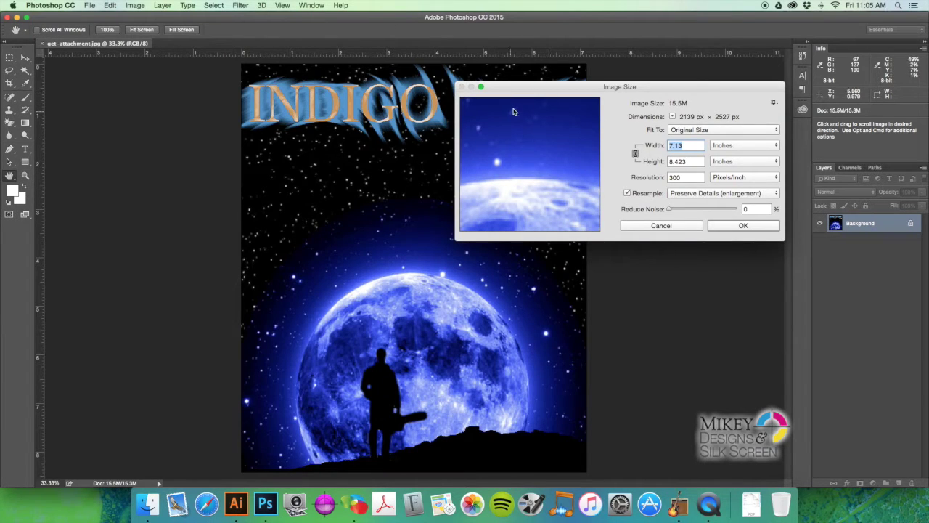
# - Try 12-inch values for width and height in the Image Size dialog
pyautogui.moveTo(524, 88); pyautogui.dragTo(488, 120)
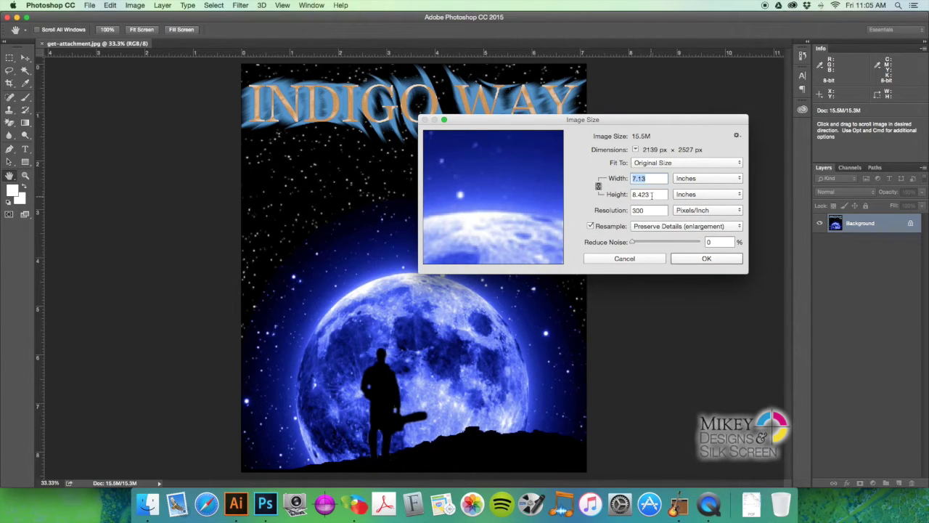
pyautogui.click(655, 195)
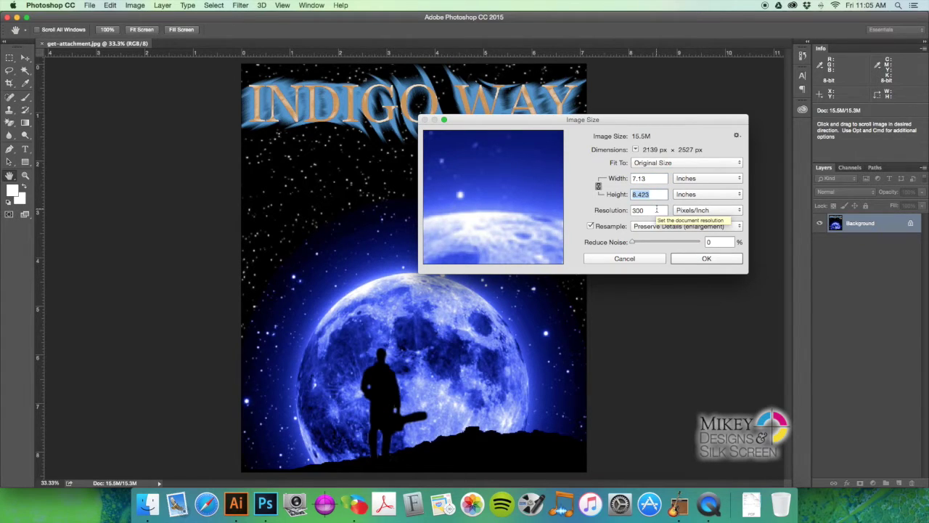
pyautogui.write('12')
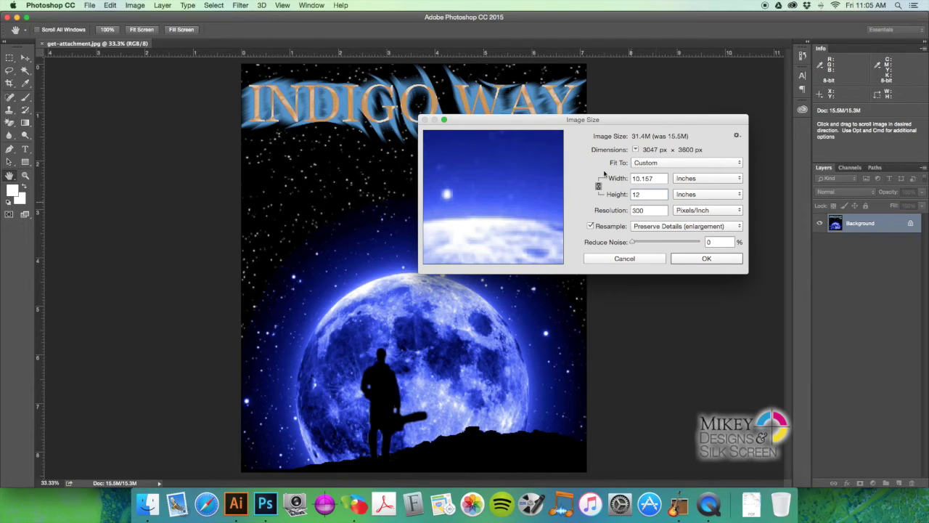
pyautogui.moveTo(613, 122); pyautogui.dragTo(633, 129)
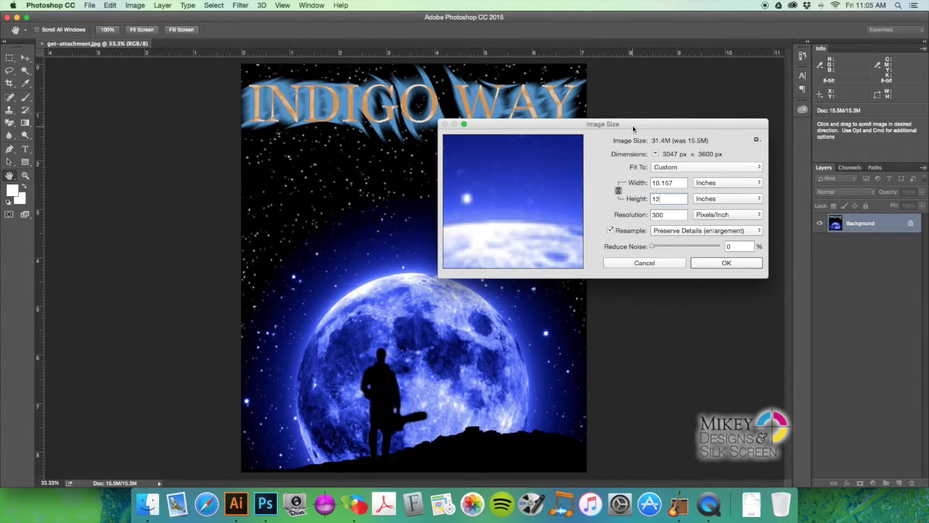
pyautogui.doubleClick(676, 183)
pyautogui.write('12')
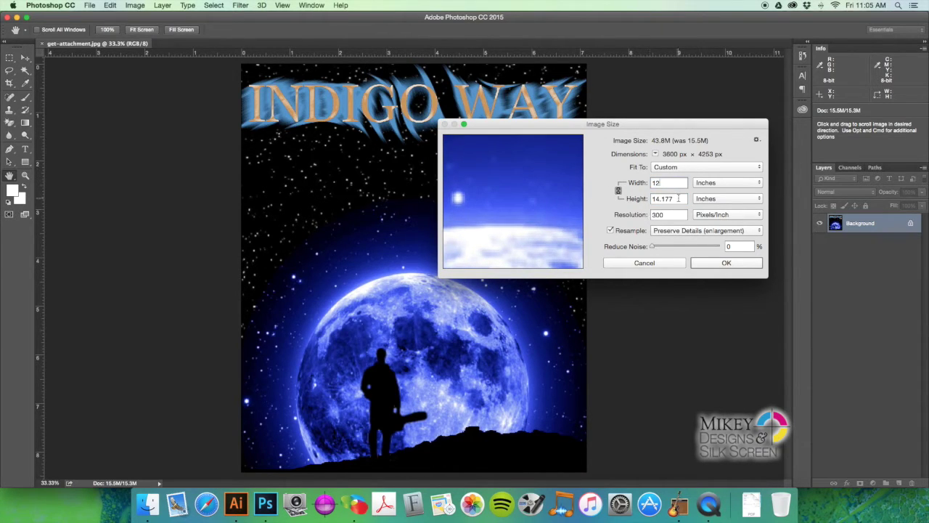
pyautogui.doubleClick(679, 199)
pyautogui.click(681, 199)
# - Set the height to 14 inches, giving 11.85 inches wide, and apply
pyautogui.moveTo(677, 124); pyautogui.dragTo(694, 135)
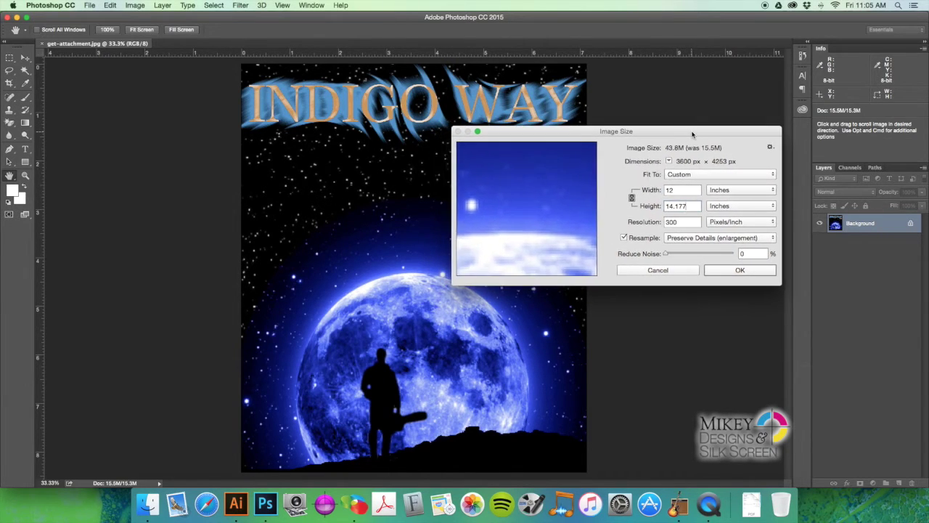
pyautogui.doubleClick(689, 206)
pyautogui.write('12')
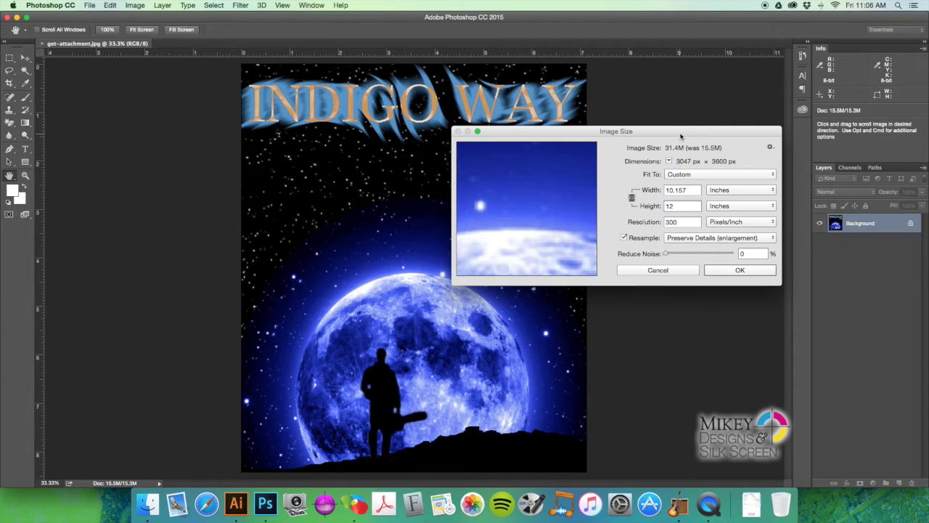
pyautogui.click(652, 207)
pyautogui.write('14')
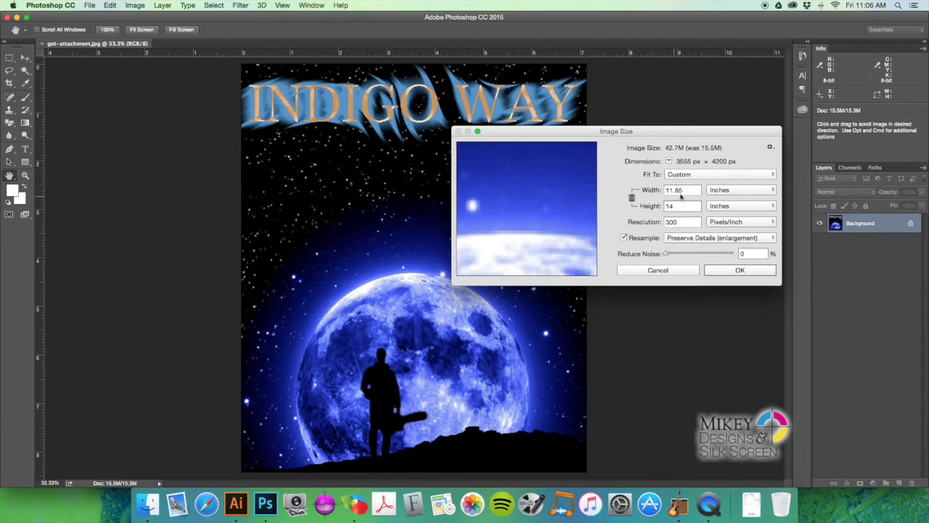
pyautogui.moveTo(687, 131); pyautogui.dragTo(653, 129)
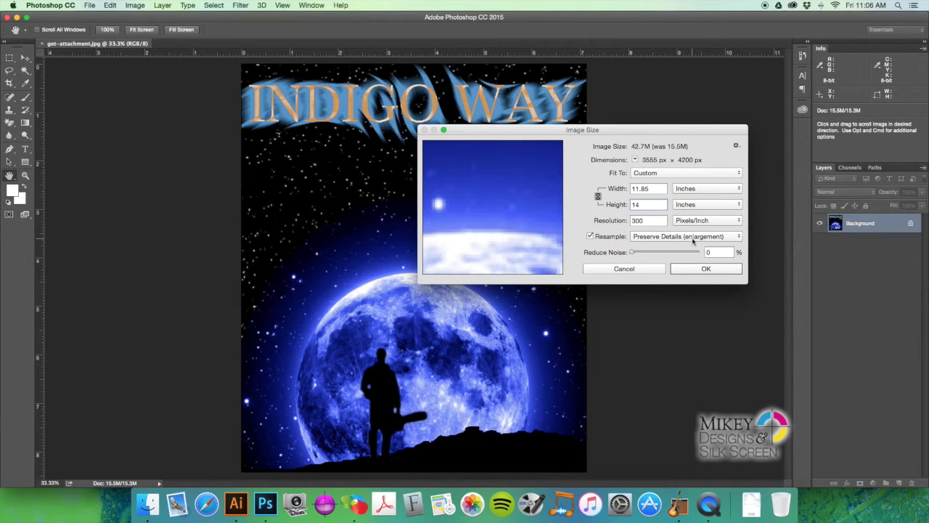
pyautogui.click(713, 269)
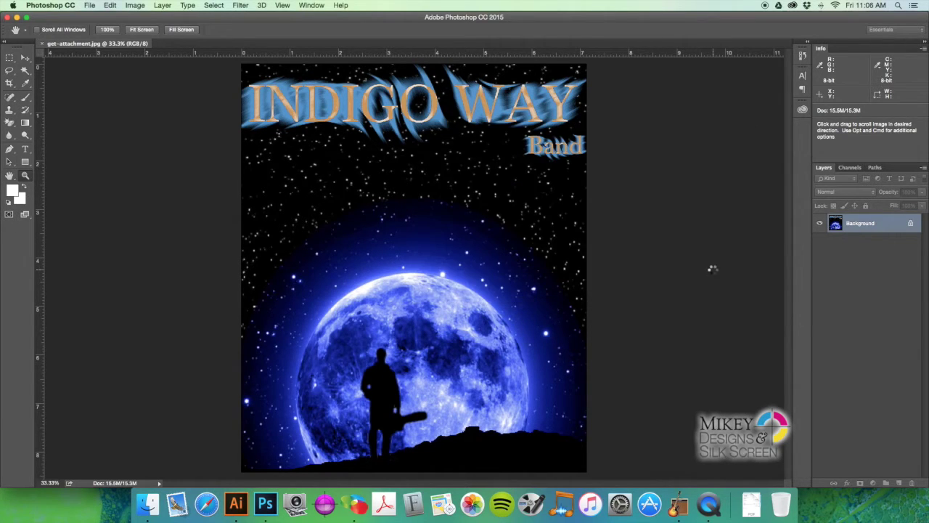
# - Sharpen the poster with Unsharp Mask: 72% amount, 43.3 px radius, 28 levels threshold
pyautogui.press('z')
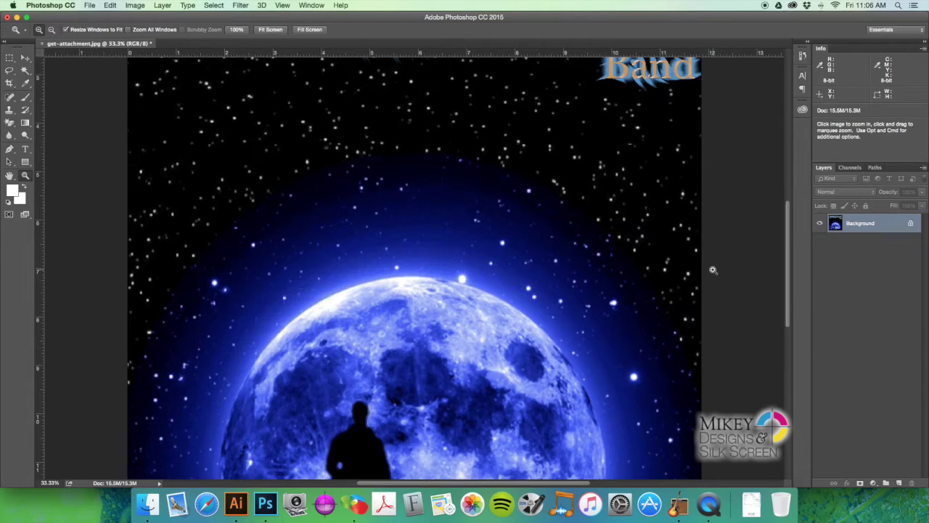
pyautogui.keyDown('alt'); pyautogui.click(385, 242); pyautogui.keyUp('alt')
pyautogui.press('super+minus')
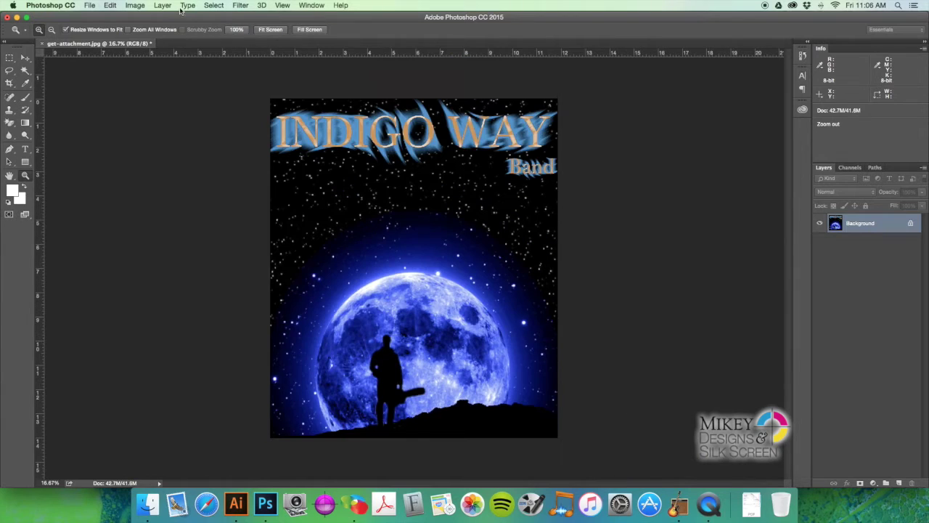
pyautogui.click(214, 5)
pyautogui.moveTo(240, 5)
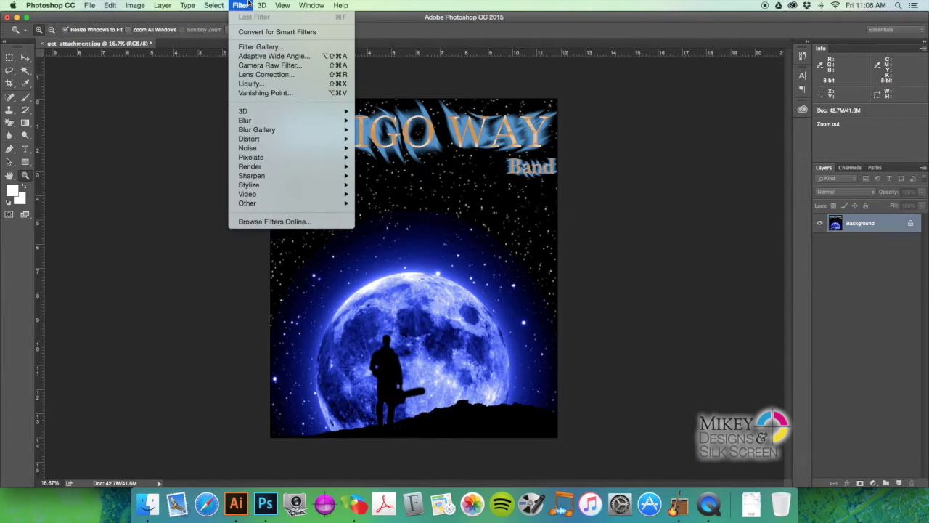
pyautogui.moveTo(251, 166)
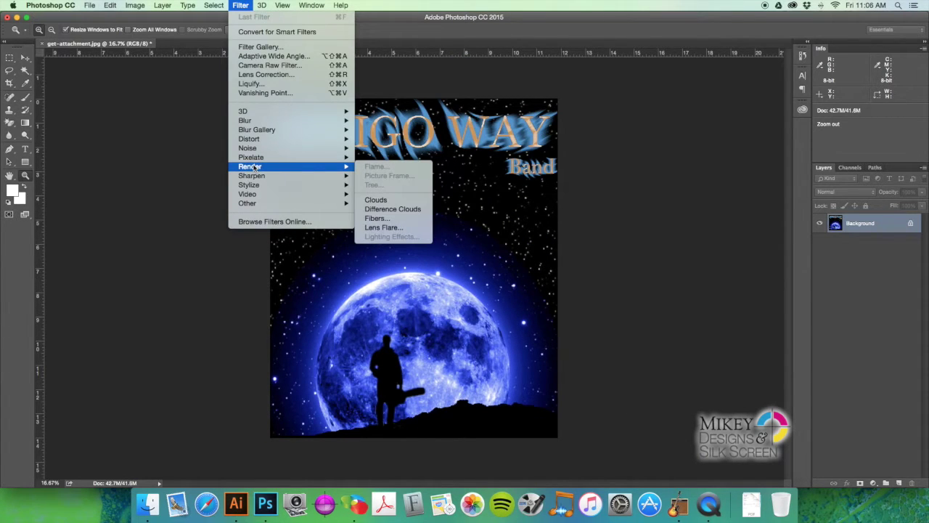
pyautogui.click(383, 223)
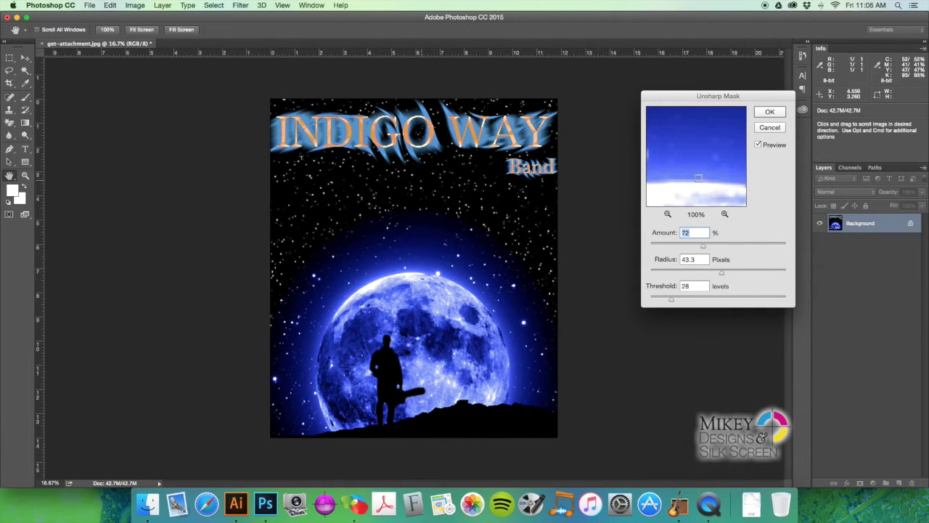
pyautogui.click(770, 112)
pyautogui.press('z')
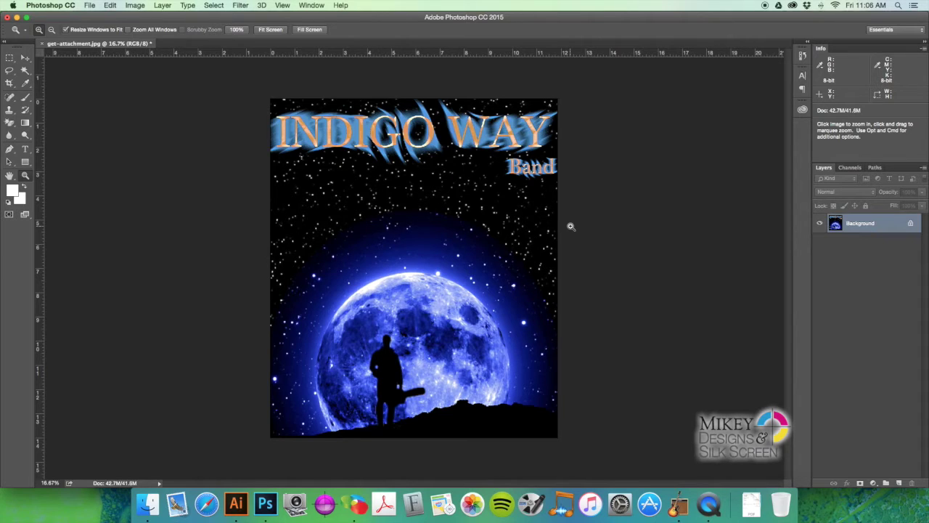
# - Save the poster to the Desktop as TIFF 'Indigo Way Band.tif', then close the document
pyautogui.click(88, 6)
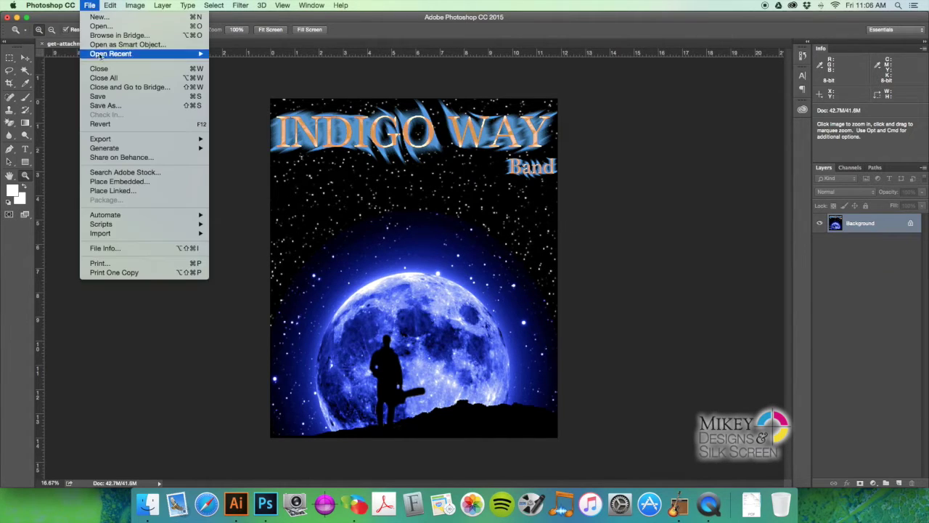
pyautogui.click(112, 106)
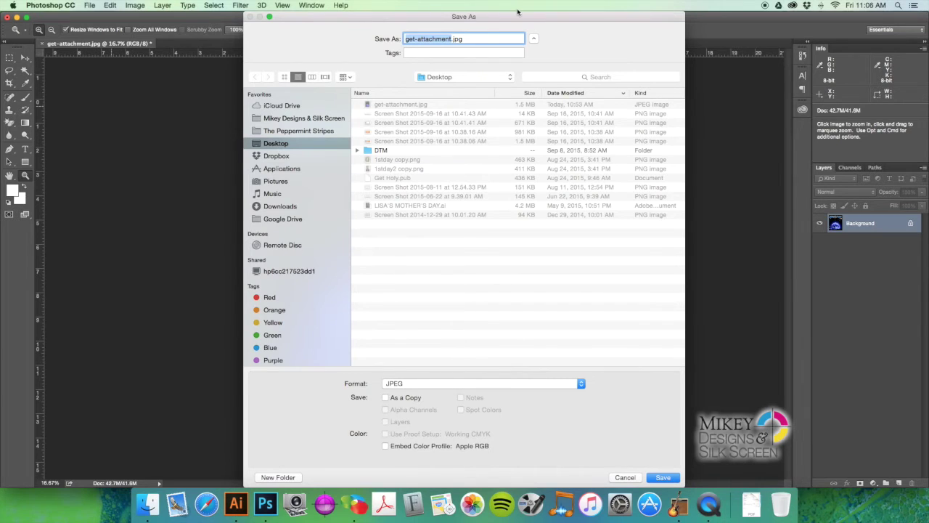
pyautogui.moveTo(516, 13); pyautogui.dragTo(844, 100)
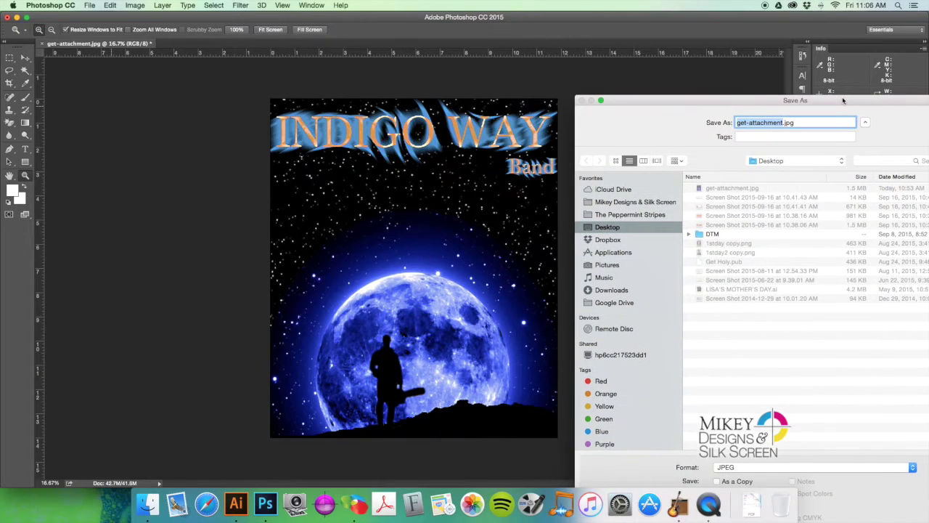
pyautogui.write('Indigo Way Band')
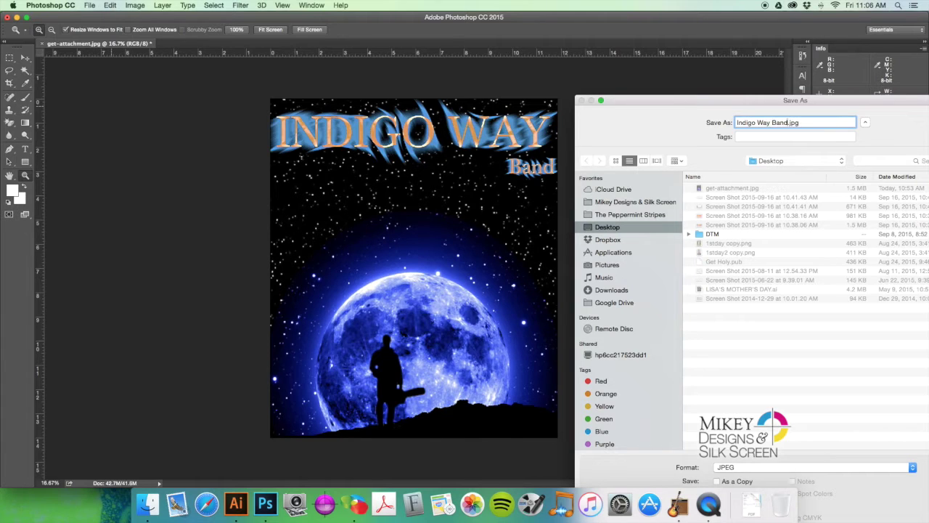
pyautogui.moveTo(686, 108); pyautogui.dragTo(488, 23)
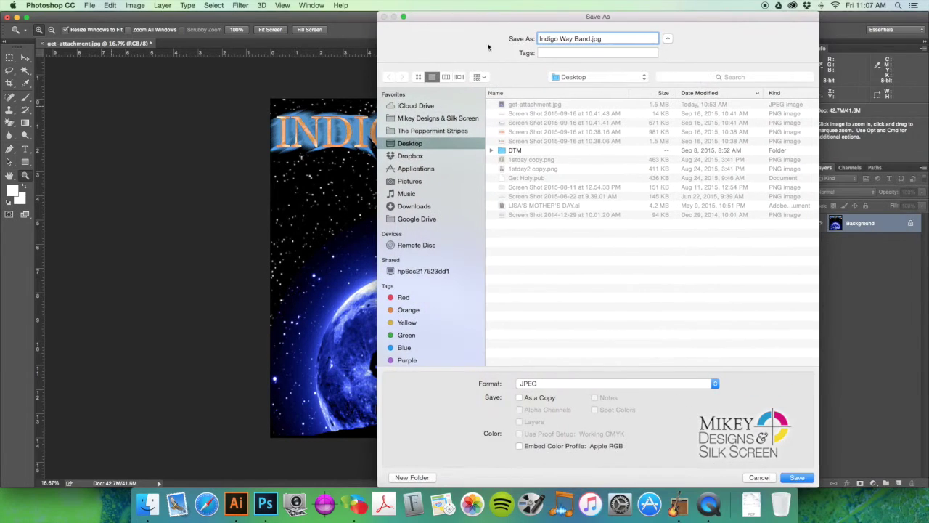
pyautogui.click(550, 386)
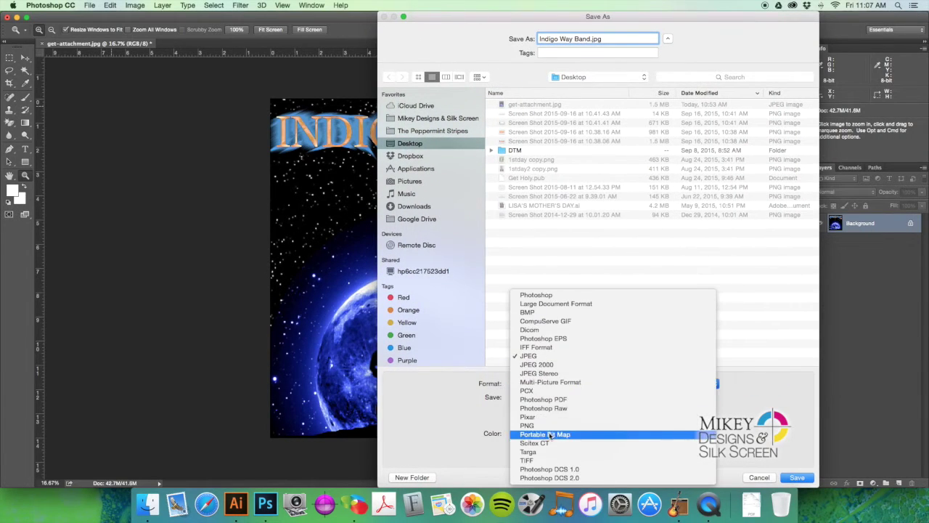
pyautogui.click(547, 463)
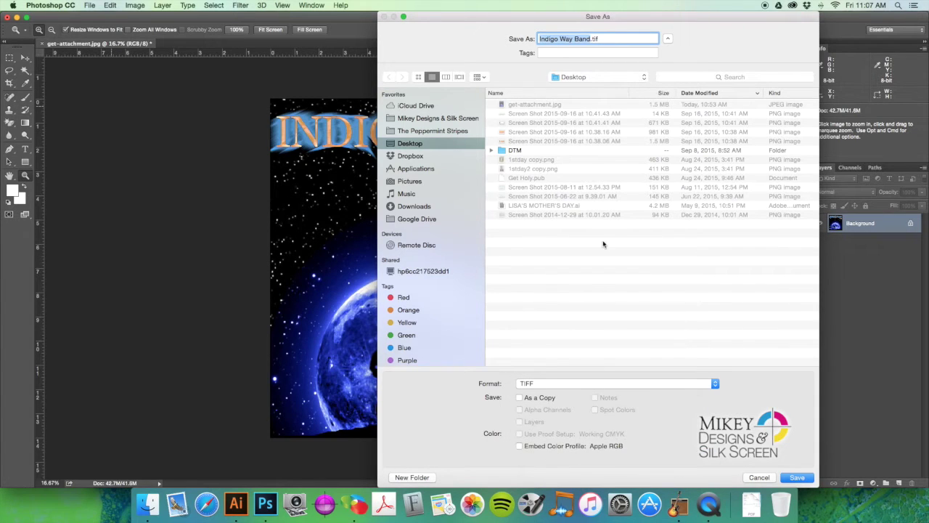
pyautogui.click(794, 479)
pyautogui.click(562, 188)
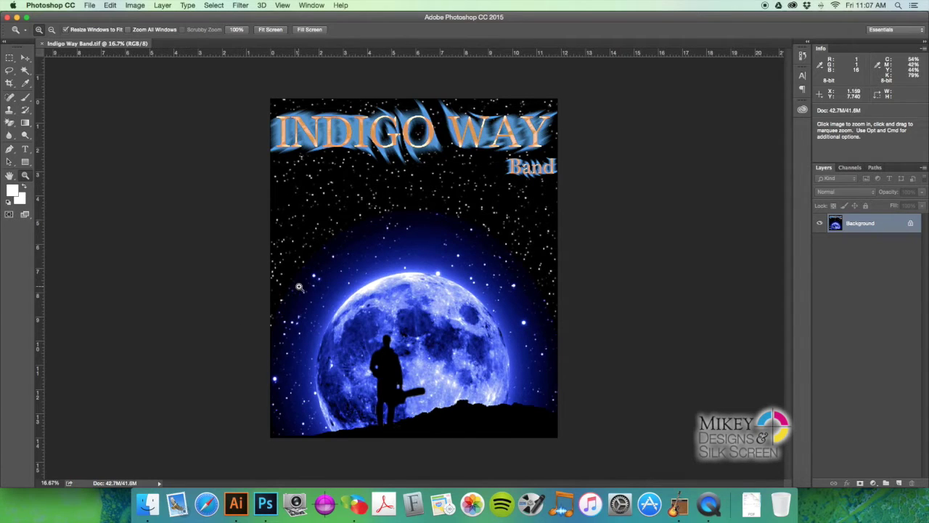
pyautogui.click(41, 45)
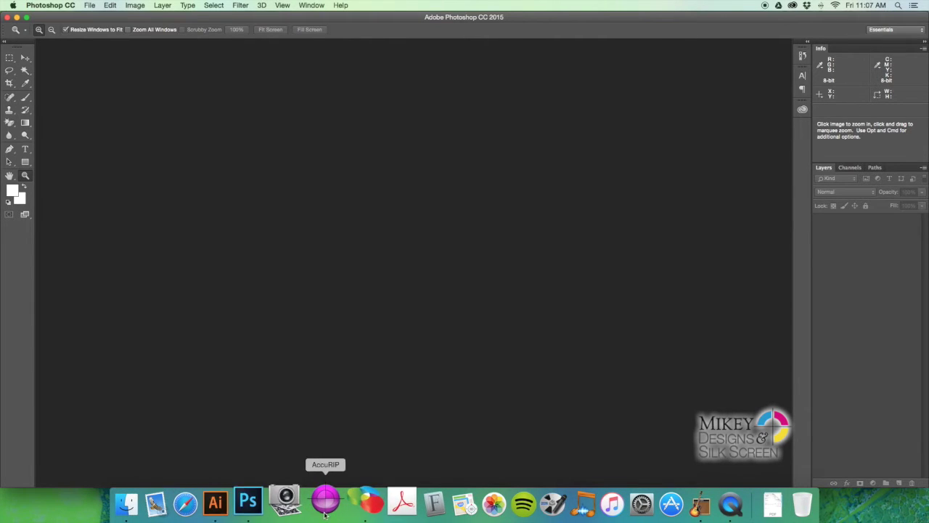
# - Launch Separation Studio and open Indigo Way Band.tif from the Desktop
pyautogui.click(356, 503)
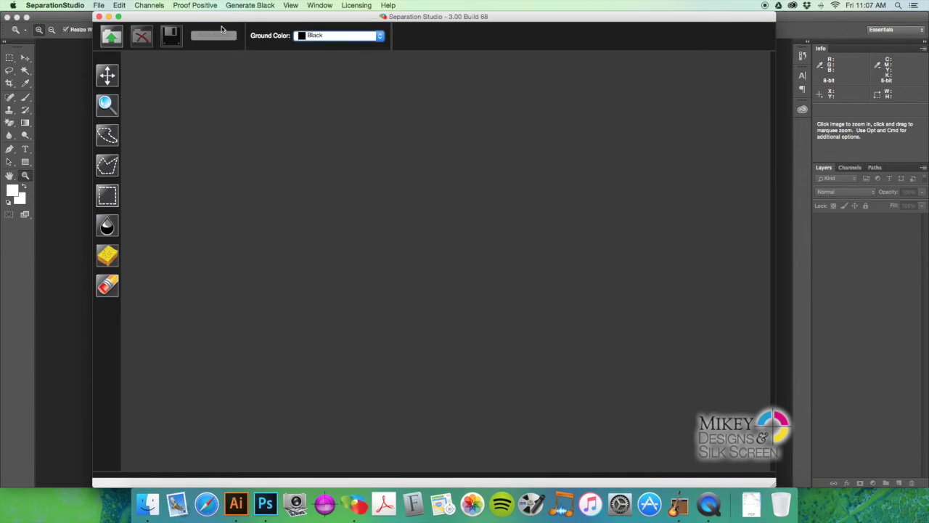
pyautogui.moveTo(235, 19); pyautogui.dragTo(217, 19)
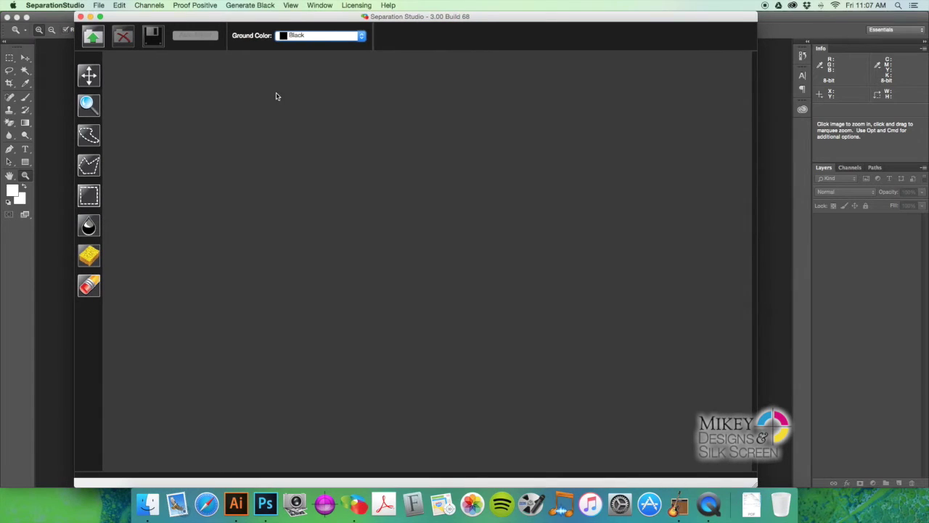
pyautogui.click(100, 5)
pyautogui.click(117, 17)
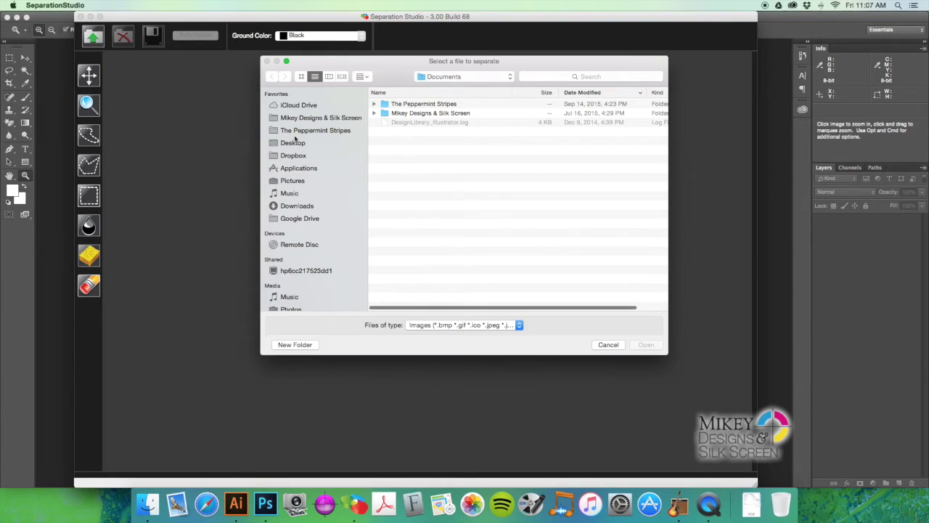
pyautogui.click(307, 144)
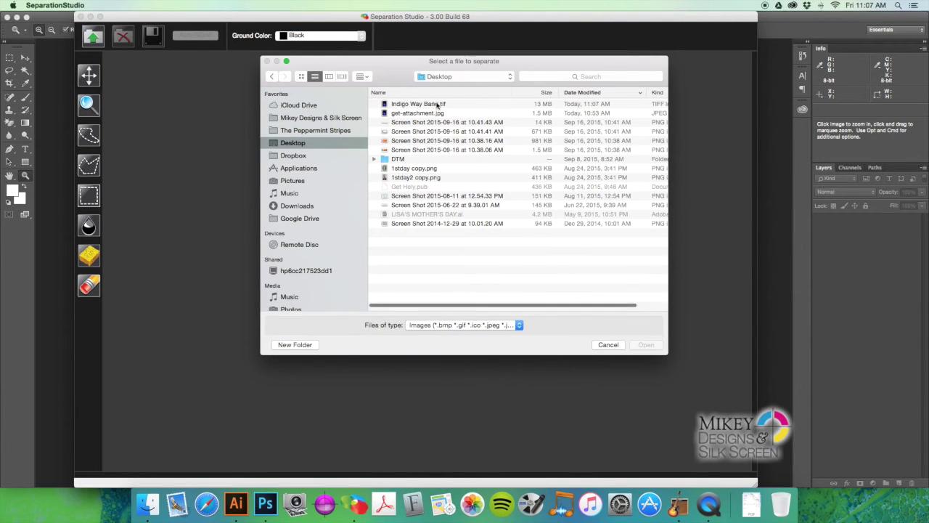
pyautogui.doubleClick(440, 106)
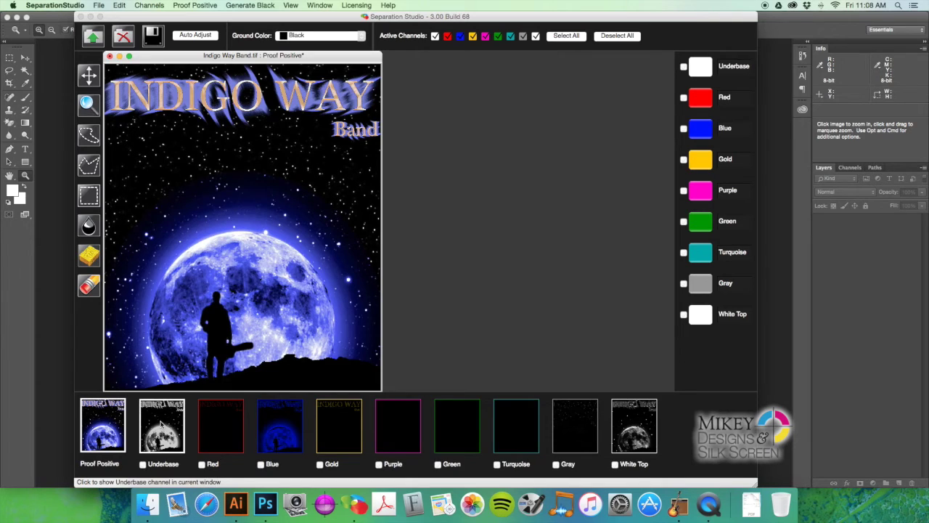
# - View each channel alone, Underbase through White Top, then return to the full-colour proof
pyautogui.click(162, 424)
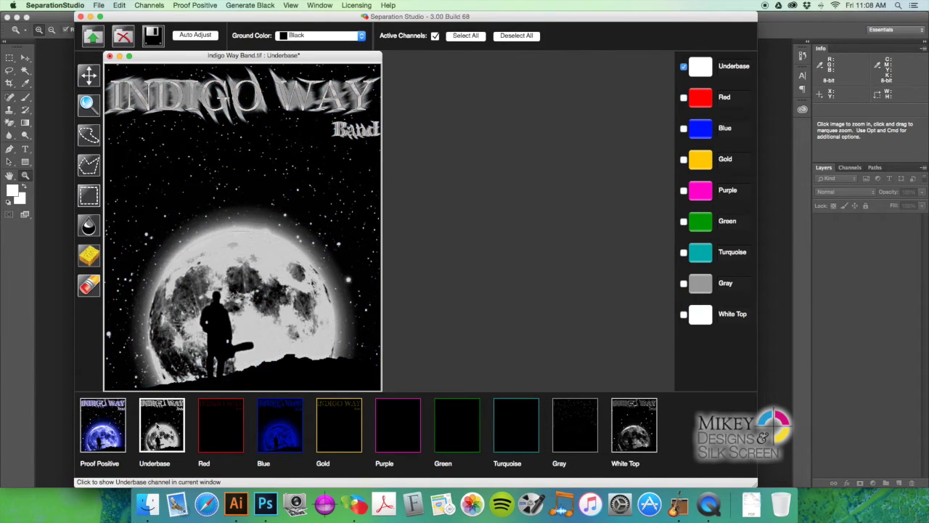
pyautogui.click(219, 427)
pyautogui.click(288, 426)
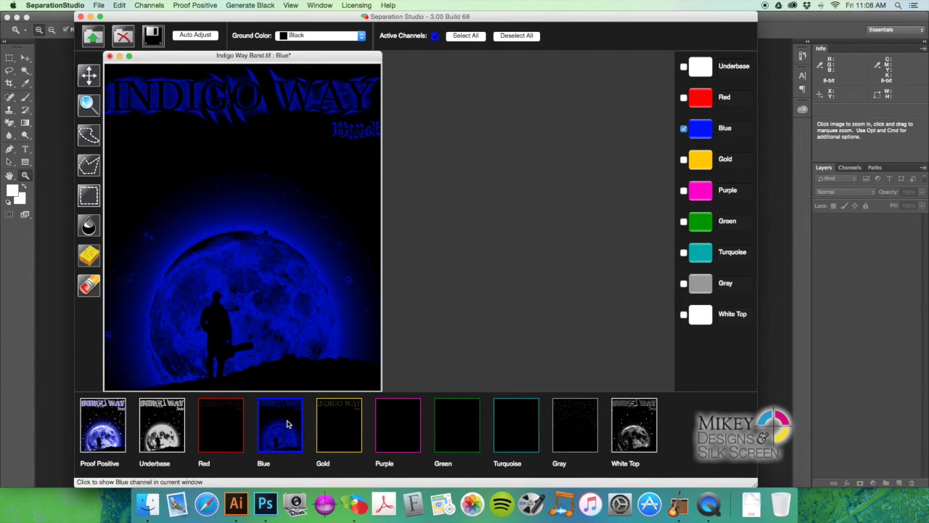
pyautogui.click(336, 424)
pyautogui.click(409, 426)
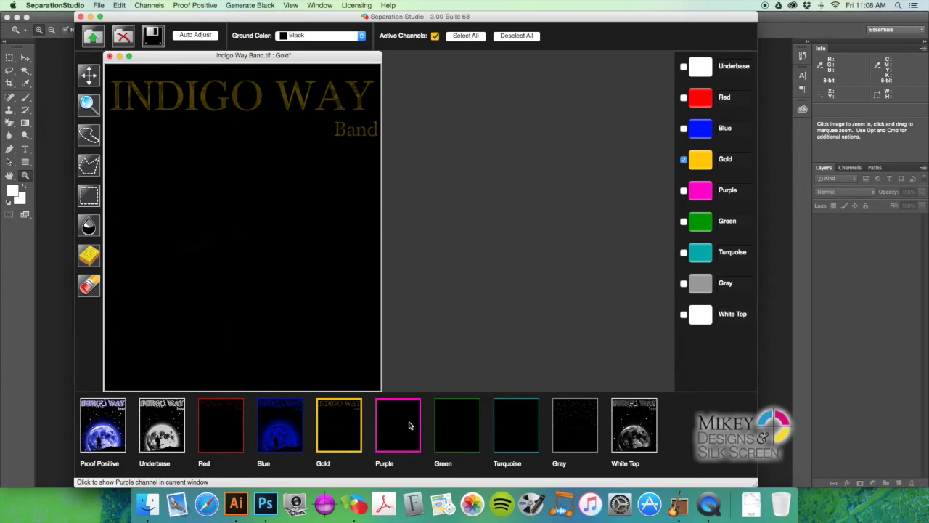
pyautogui.click(467, 425)
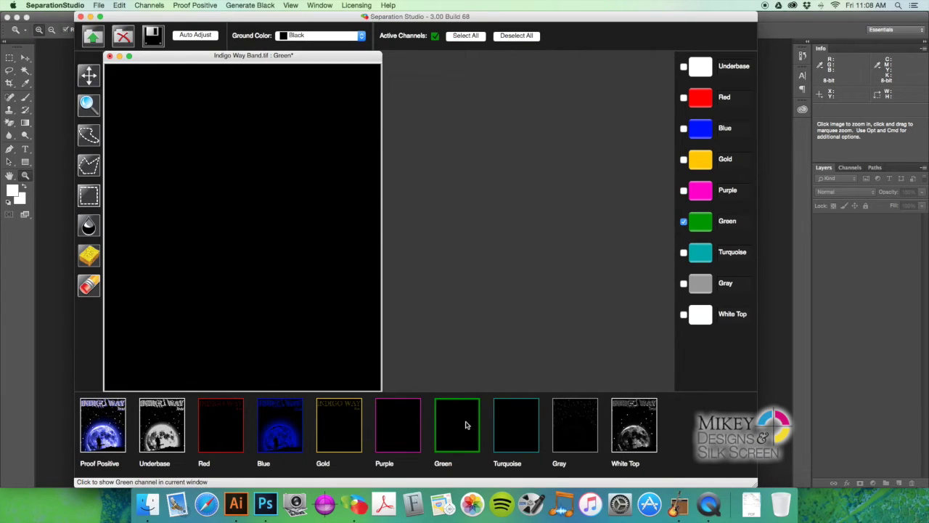
pyautogui.click(512, 425)
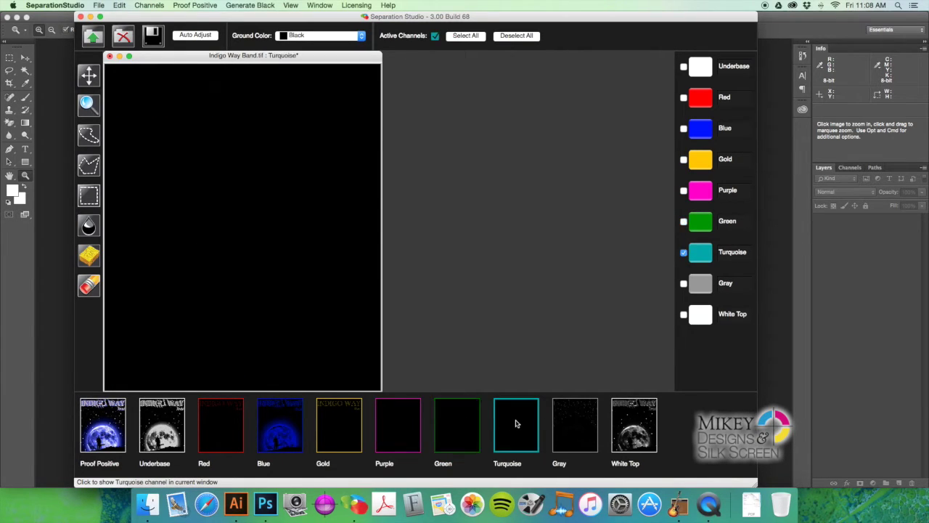
pyautogui.click(575, 425)
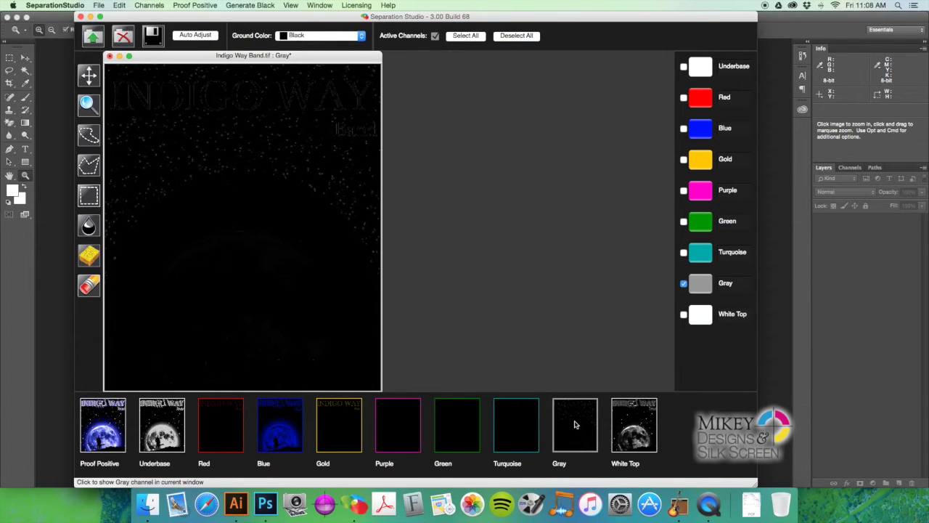
pyautogui.click(634, 421)
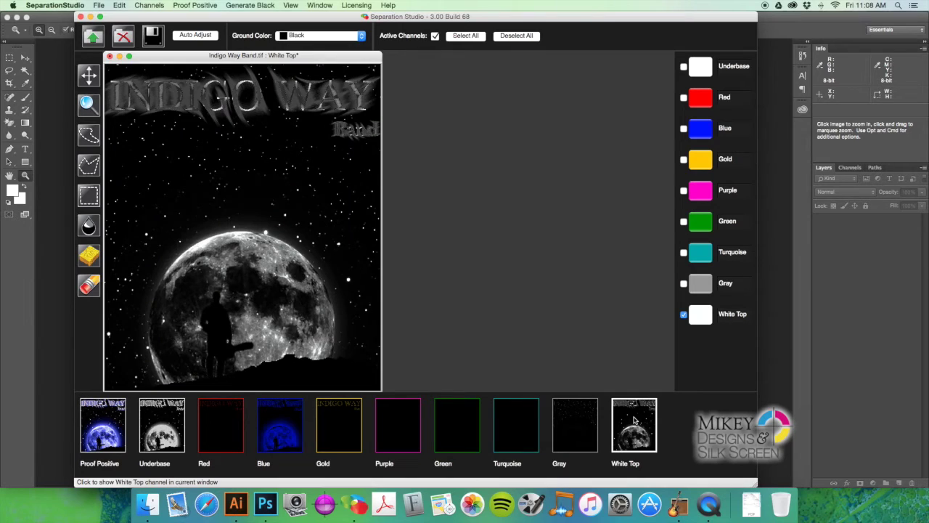
pyautogui.click(591, 420)
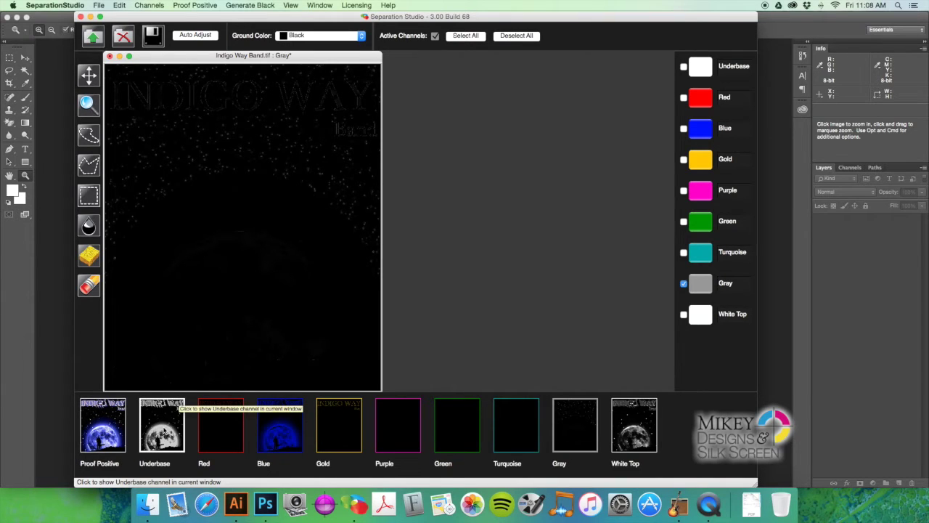
pyautogui.click(99, 419)
# - Merge the Gray, Purple and Turquoise channels via the Channels menu
pyautogui.click(153, 5)
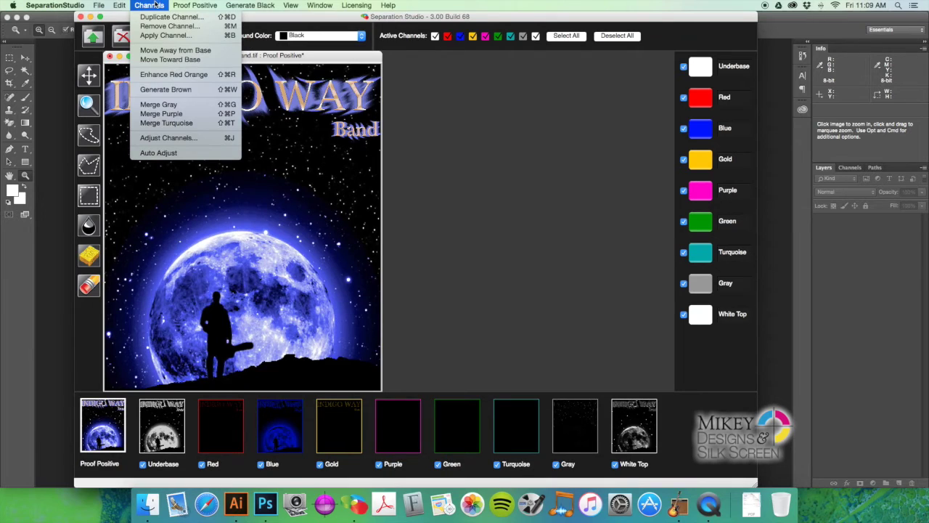
pyautogui.click(179, 107)
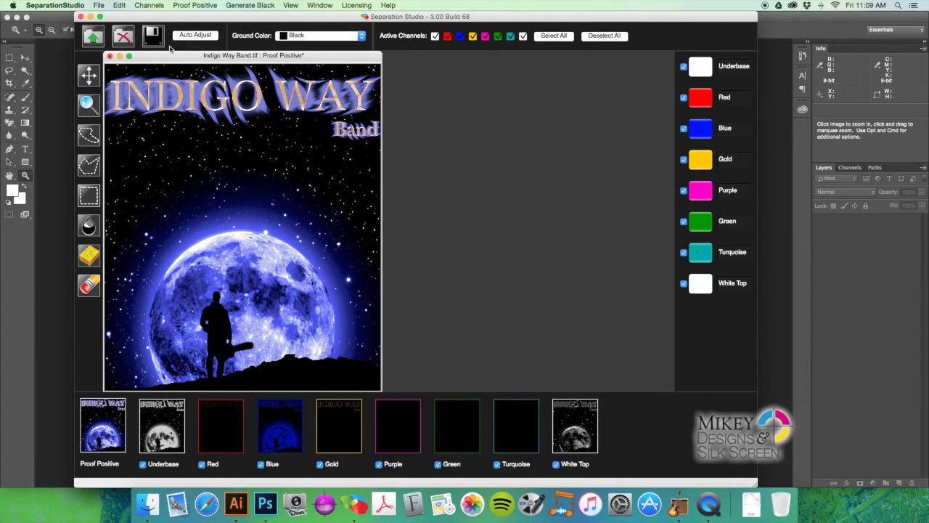
pyautogui.click(403, 435)
pyautogui.click(155, 4)
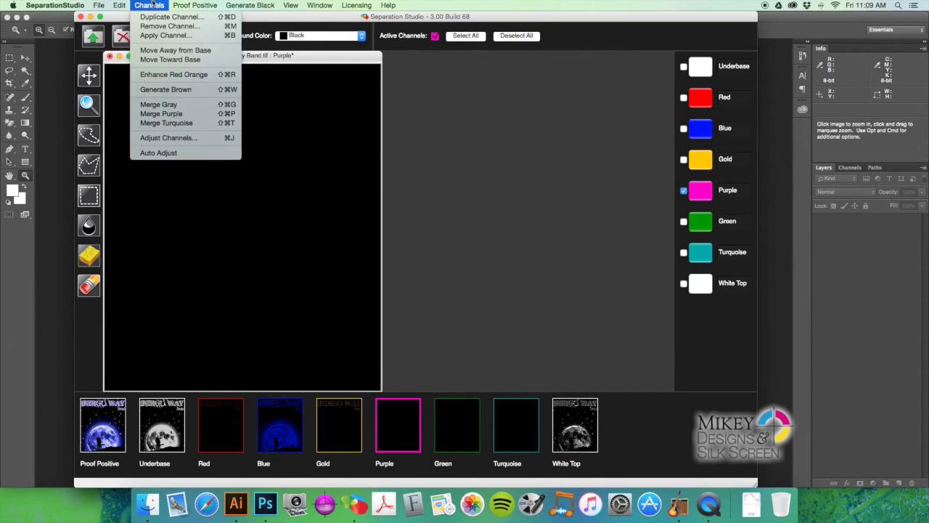
pyautogui.click(170, 120)
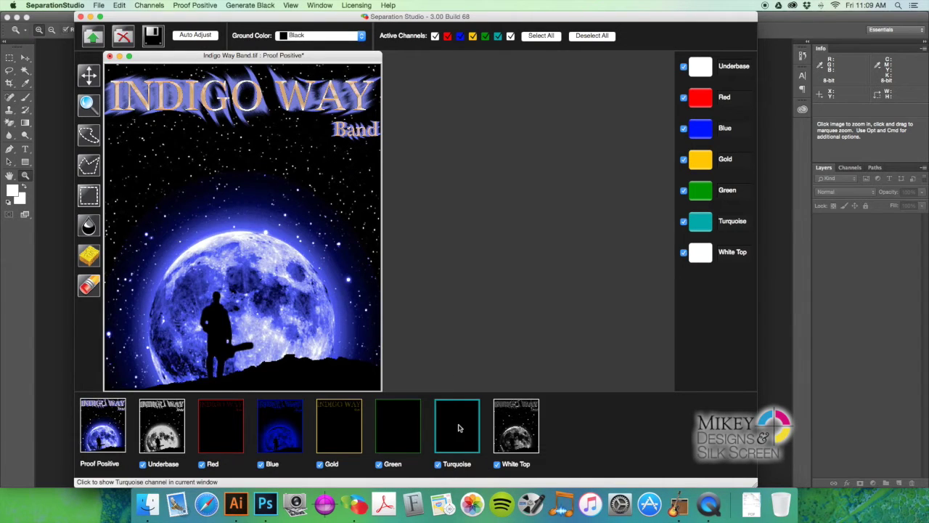
pyautogui.click(140, 5)
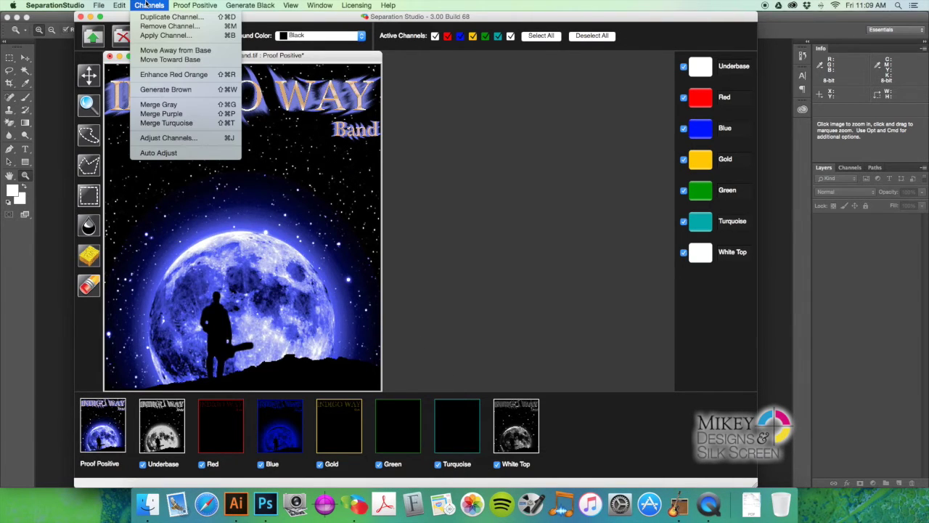
pyautogui.click(156, 123)
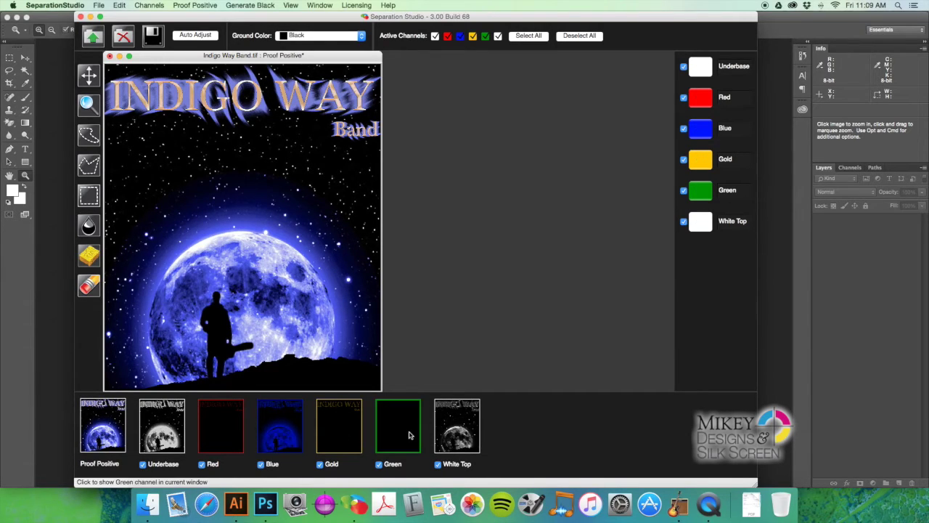
# - Remove the Green channel using Delete Channel from its thumbnail's context menu
pyautogui.click(400, 432)
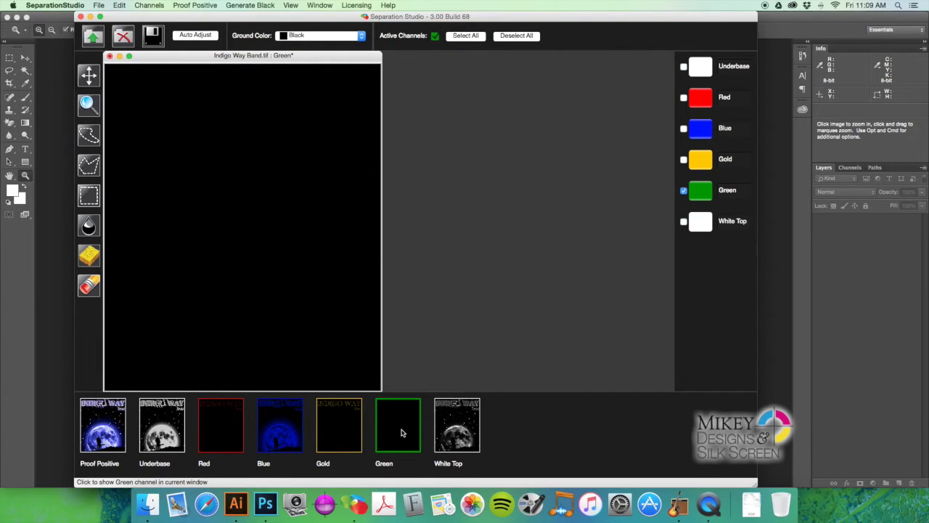
pyautogui.click(178, 432)
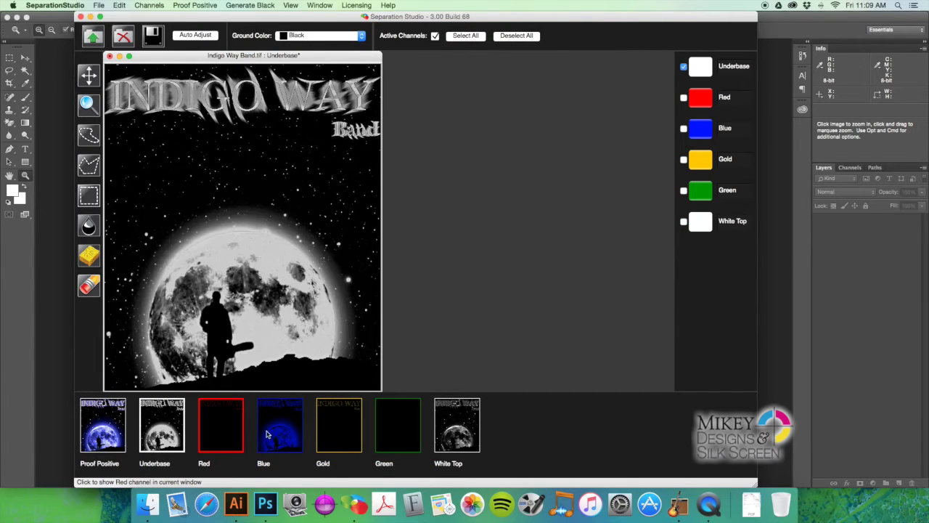
pyautogui.click(387, 431)
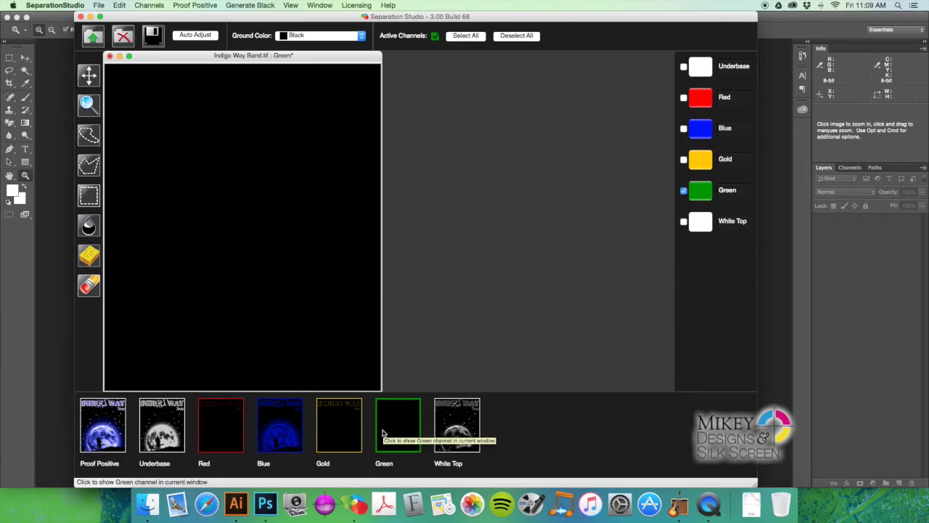
pyautogui.rightClick(401, 425)
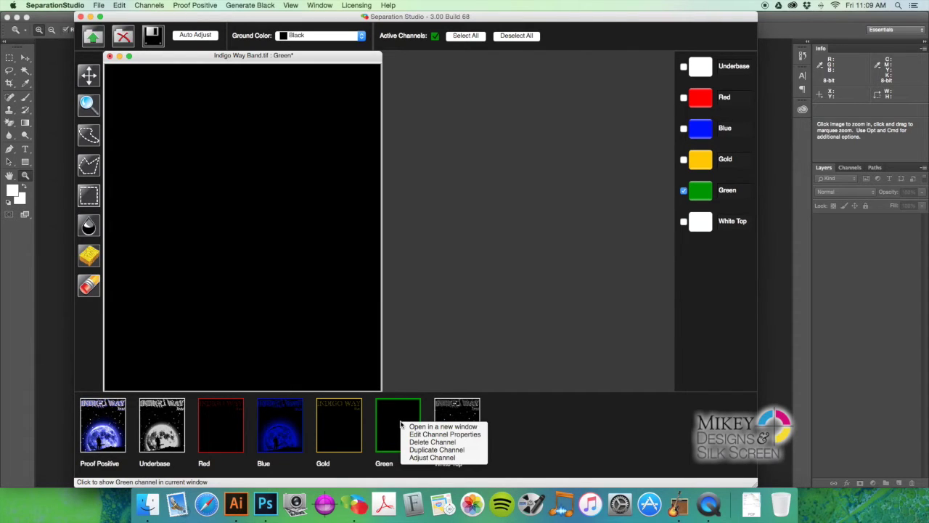
pyautogui.click(432, 442)
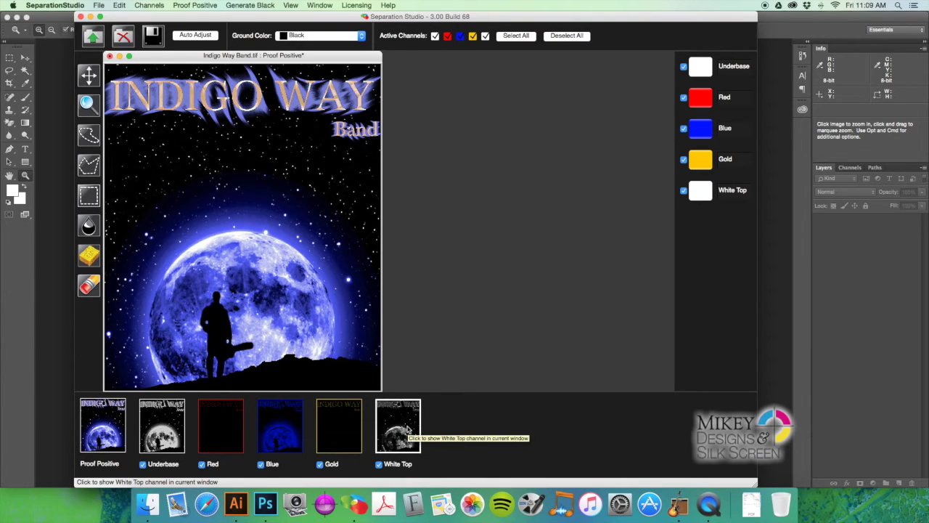
# - Use Apply Channel with source White Top, target Underbase and Multiply blending
pyautogui.click(156, 5)
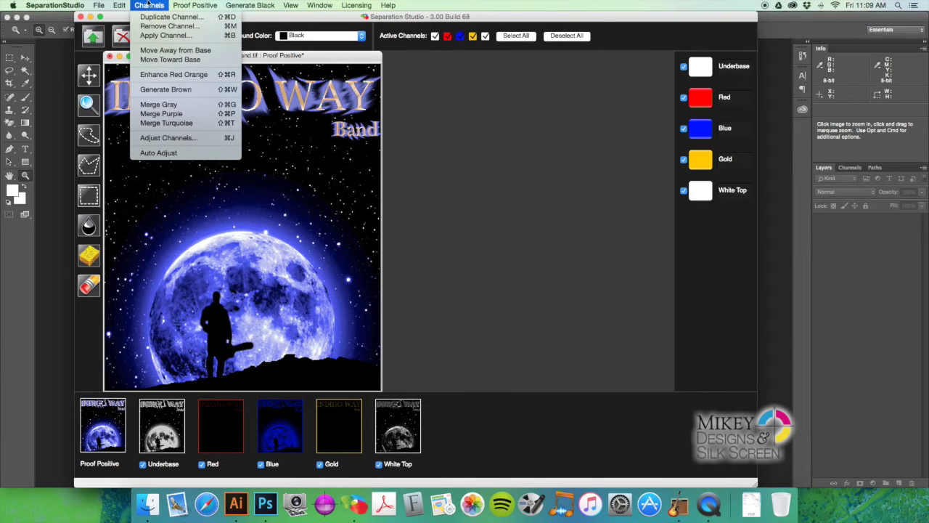
pyautogui.click(160, 35)
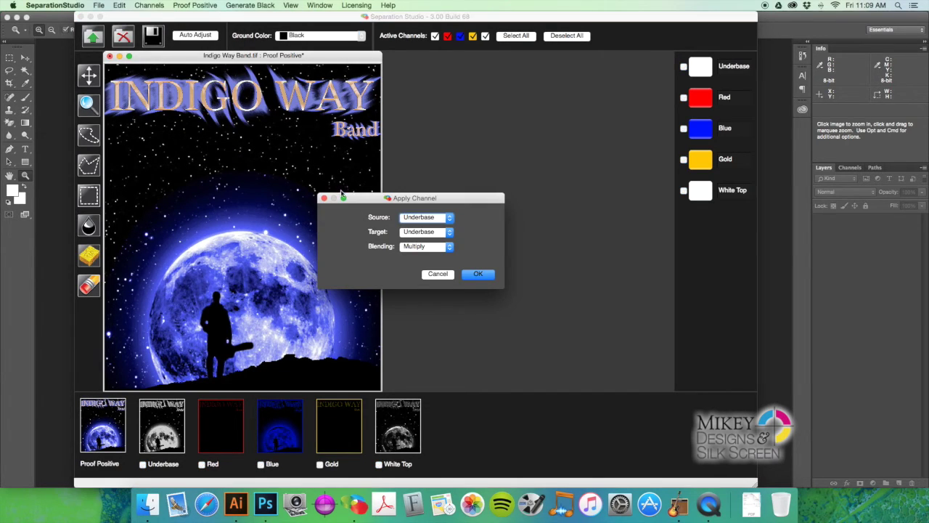
pyautogui.click(434, 222)
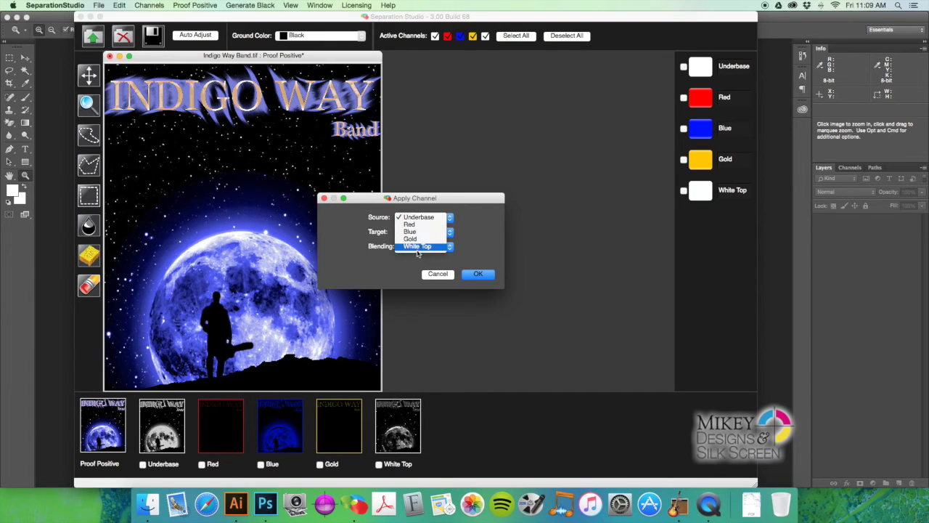
pyautogui.click(418, 246)
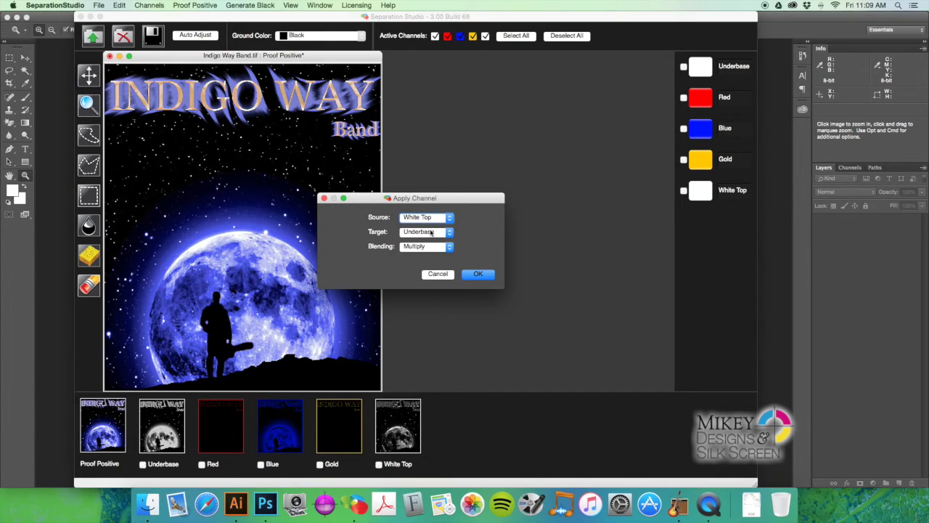
pyautogui.click(433, 232)
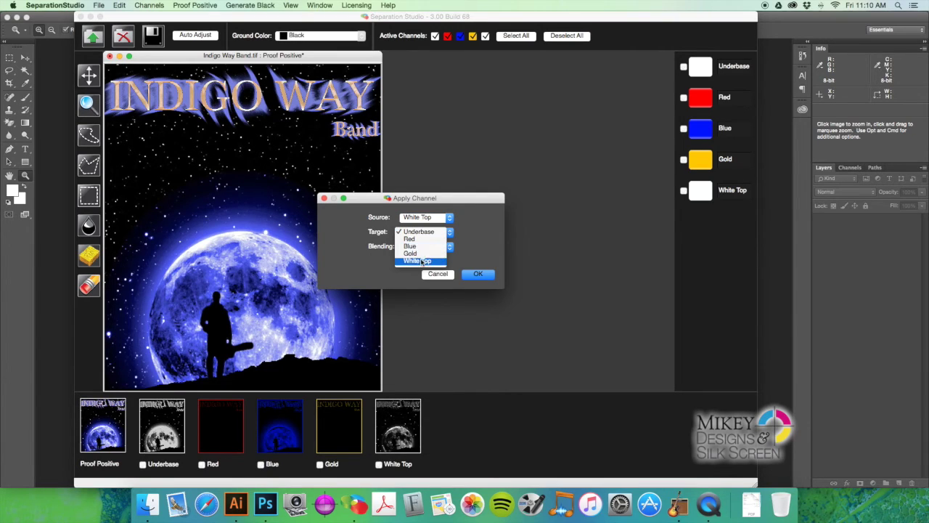
pyautogui.click(430, 232)
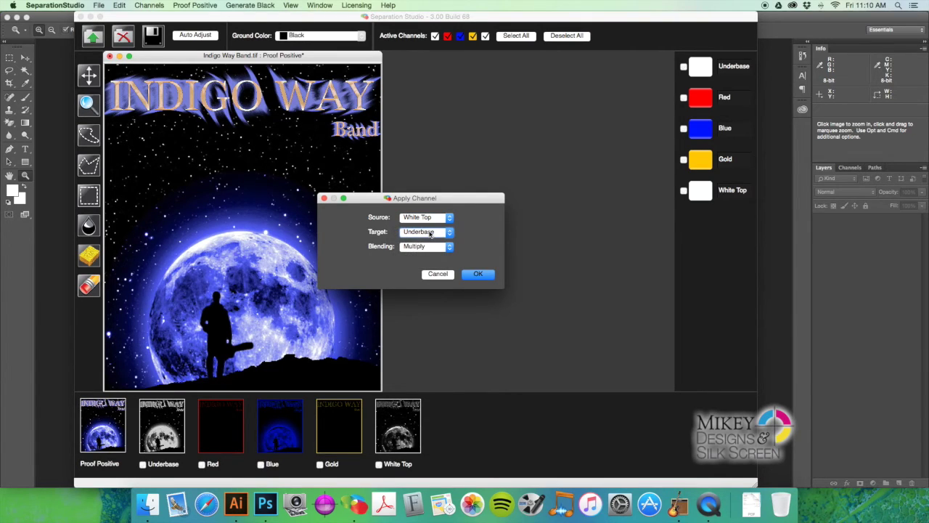
pyautogui.click(482, 275)
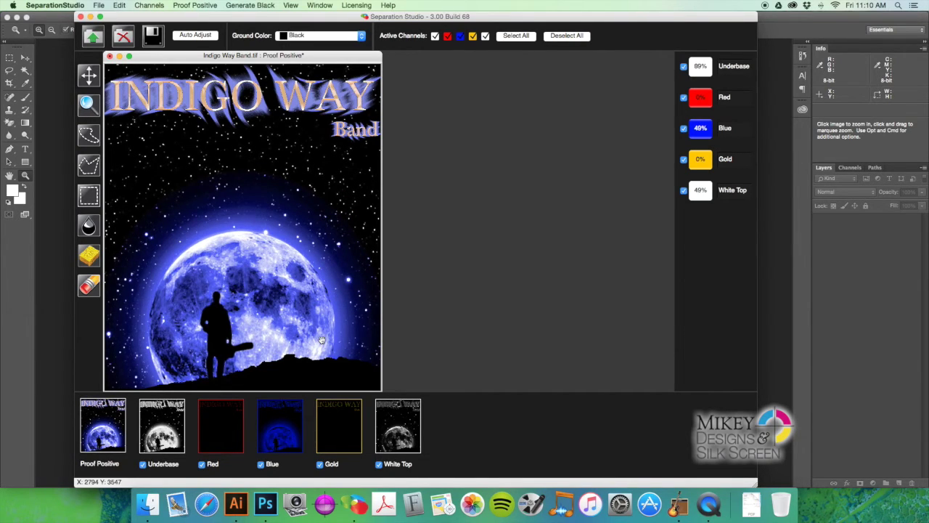
pyautogui.rightClick(403, 431)
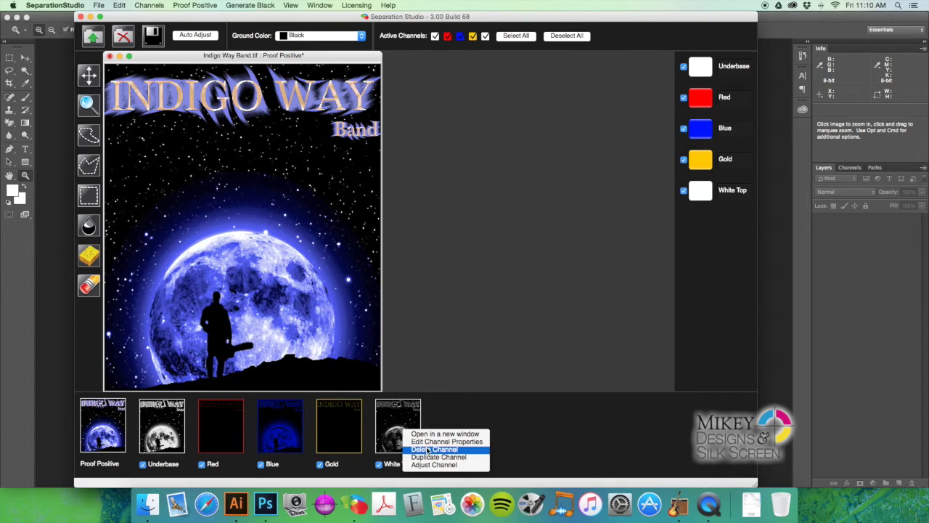
# - Delete the White Top channel, undoing and then redoing the deletion
pyautogui.click(428, 450)
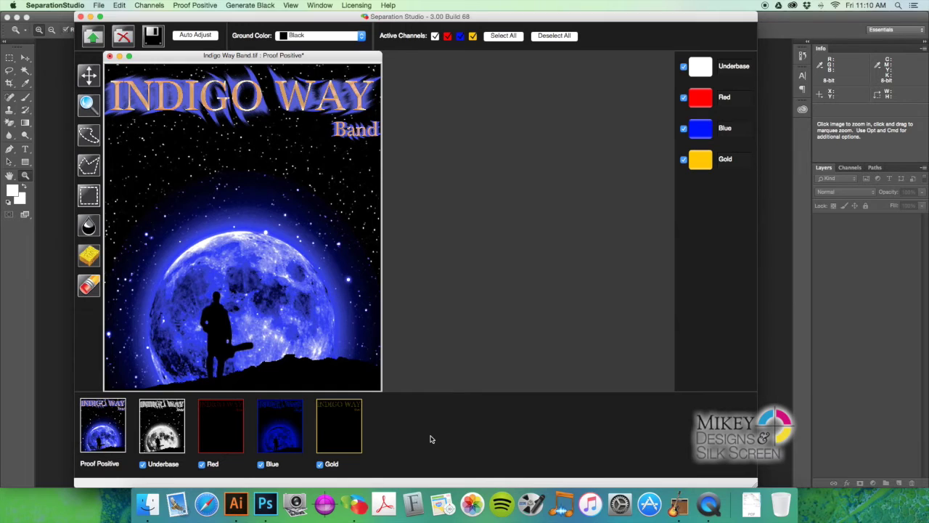
pyautogui.press('super+z')
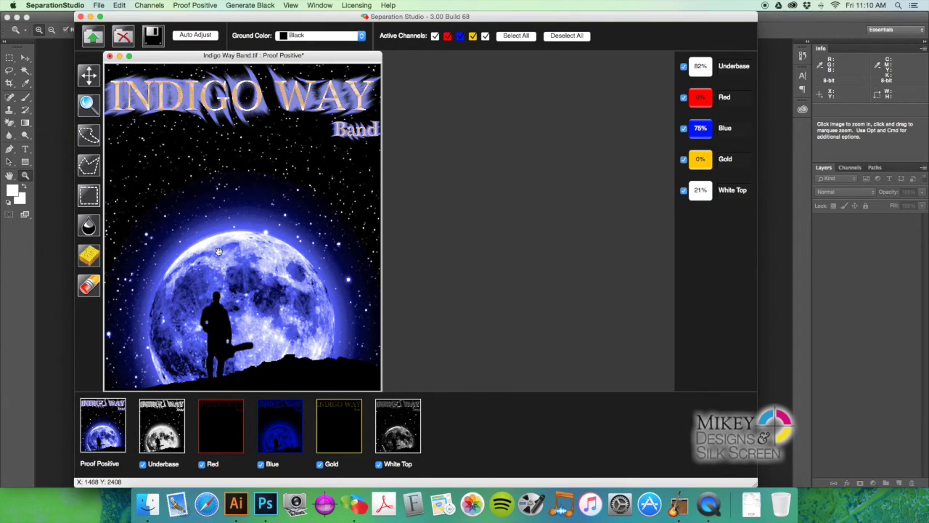
pyautogui.press('super+shift+z')
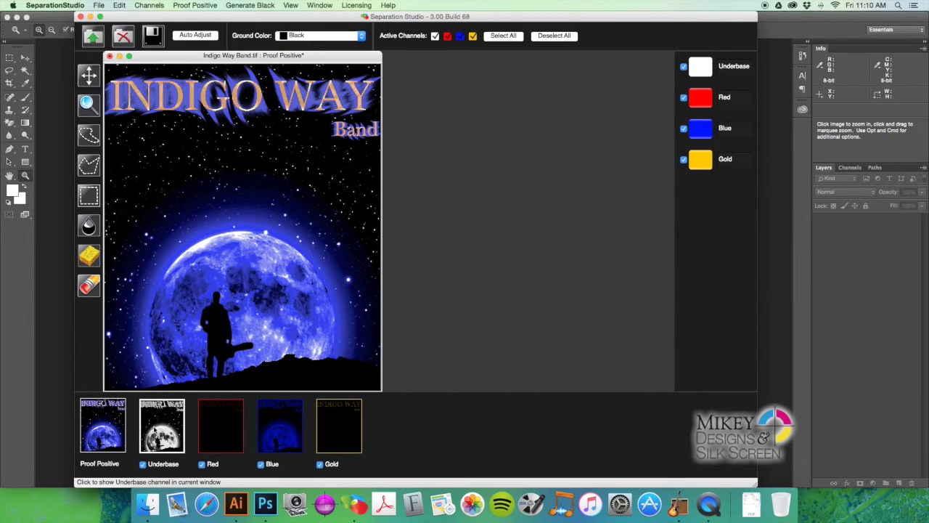
pyautogui.rightClick(153, 430)
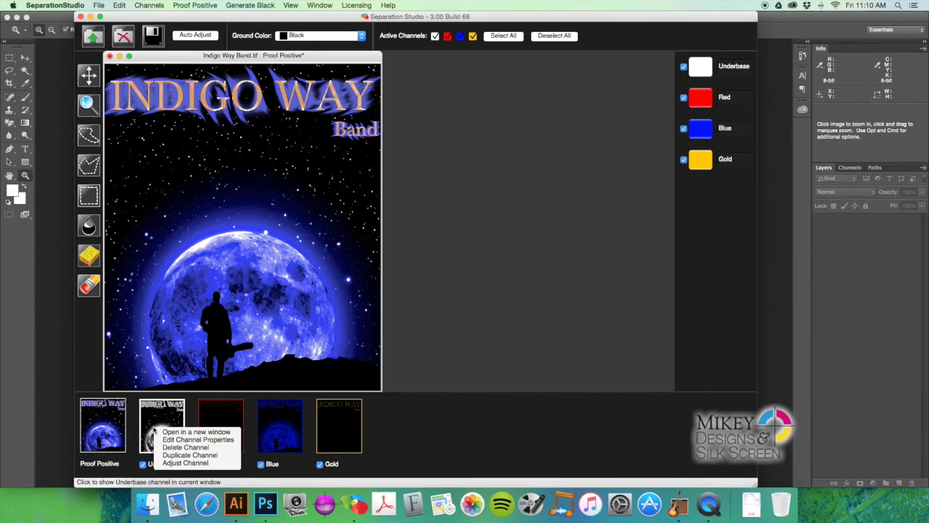
# - Open Adjust by Saturation Range for Underbase and preview get-attachment.jpg from the Desktop
pyautogui.click(186, 463)
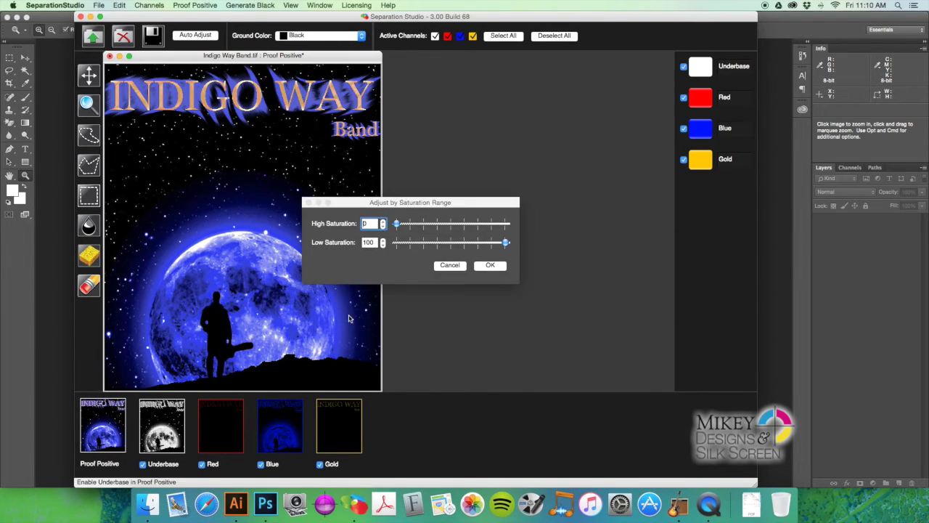
pyautogui.click(148, 503)
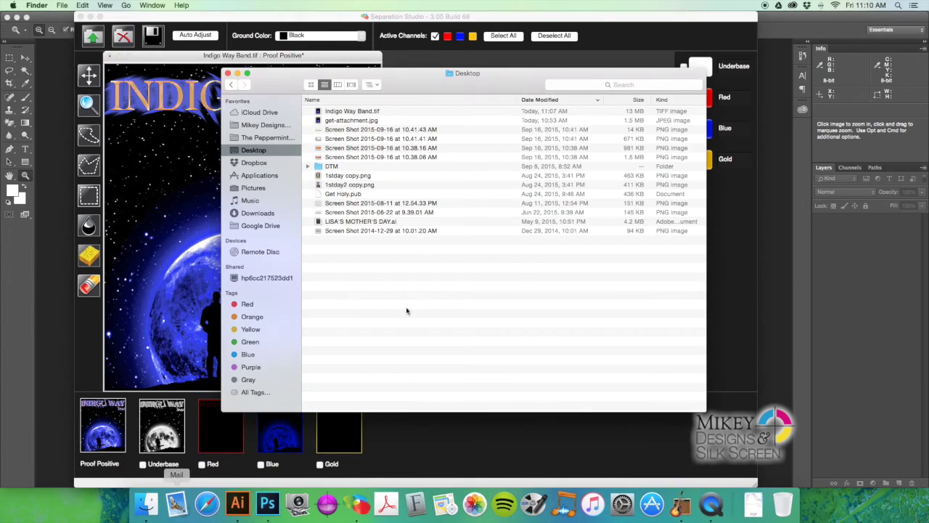
pyautogui.moveTo(290, 87); pyautogui.dragTo(483, 97)
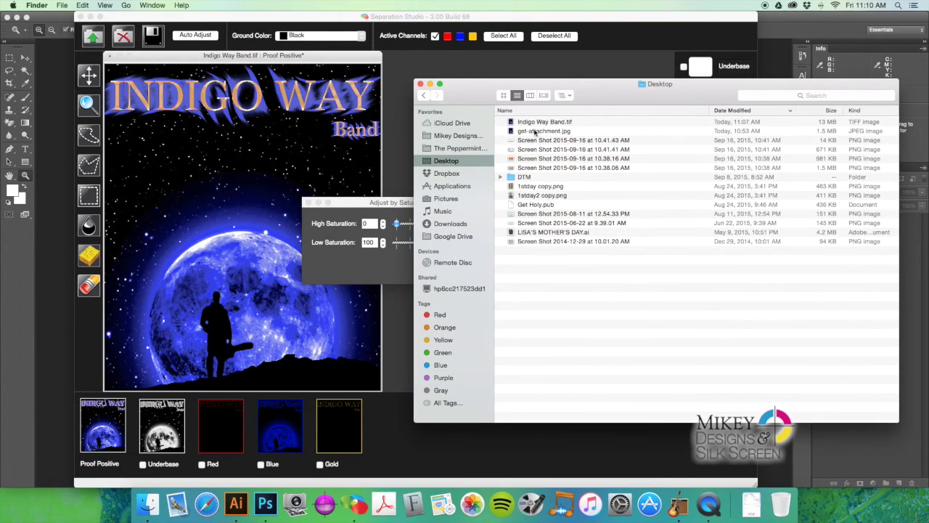
pyautogui.click(537, 132)
pyautogui.press('space')
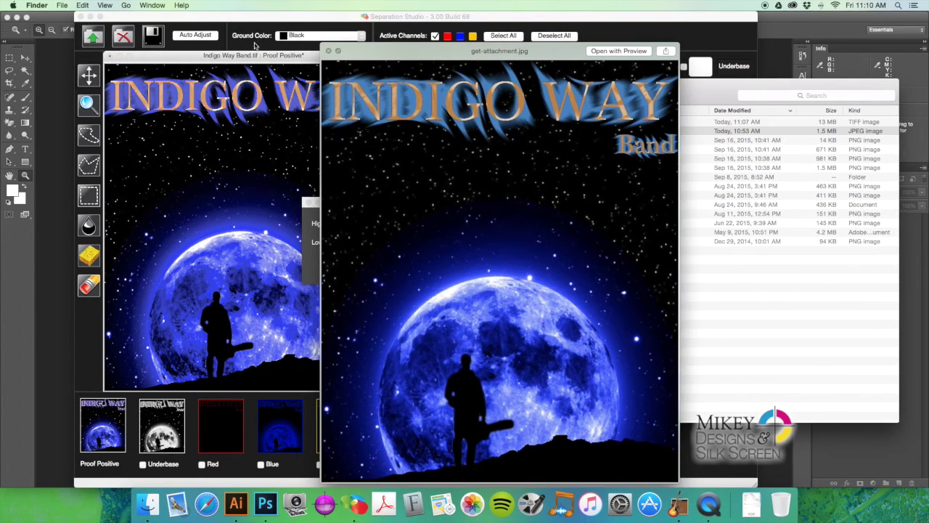
pyautogui.click(243, 56)
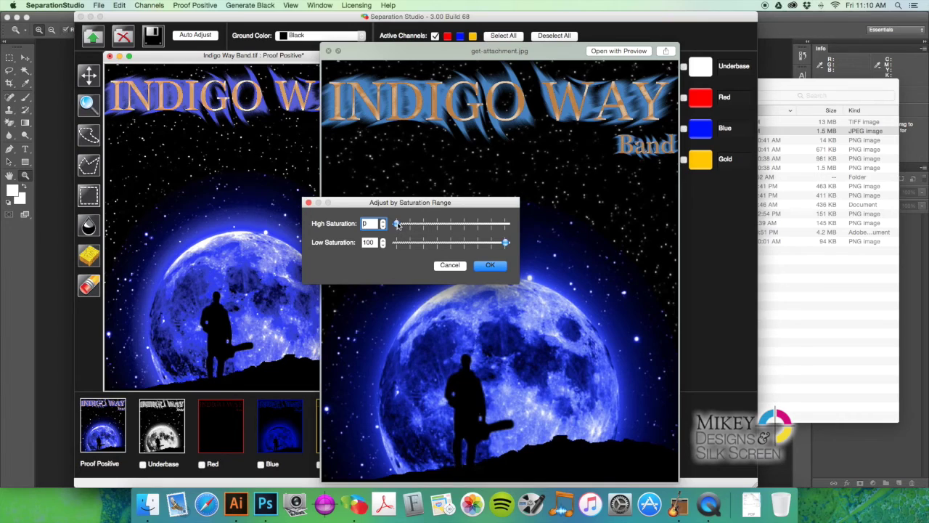
# - Set Underbase High Saturation to 15, then reopen the adjustment and try about 8
pyautogui.moveTo(398, 226); pyautogui.dragTo(413, 228)
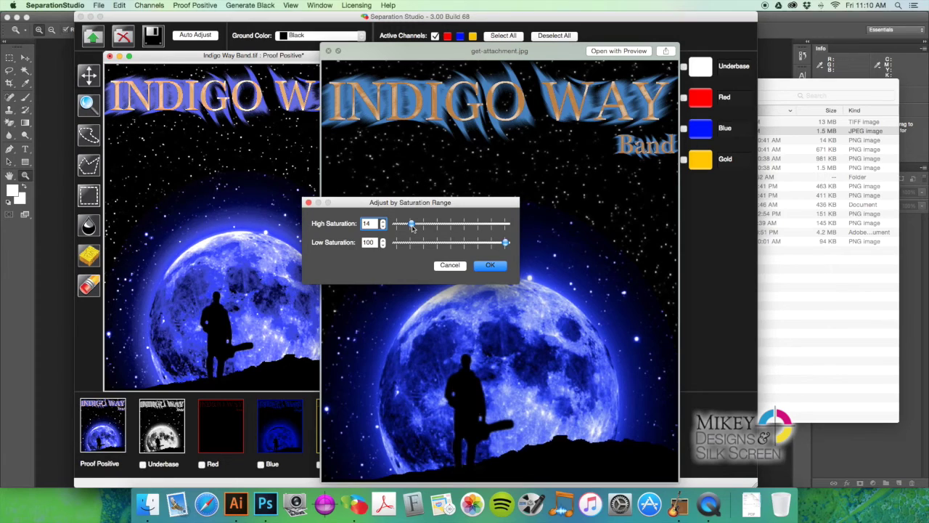
pyautogui.moveTo(413, 227)
pyautogui.mouseDown()
pyautogui.moveTo(498, 230)
pyautogui.moveTo(382, 225)
pyautogui.moveTo(407, 229)
pyautogui.mouseUp()
pyautogui.click(504, 266)
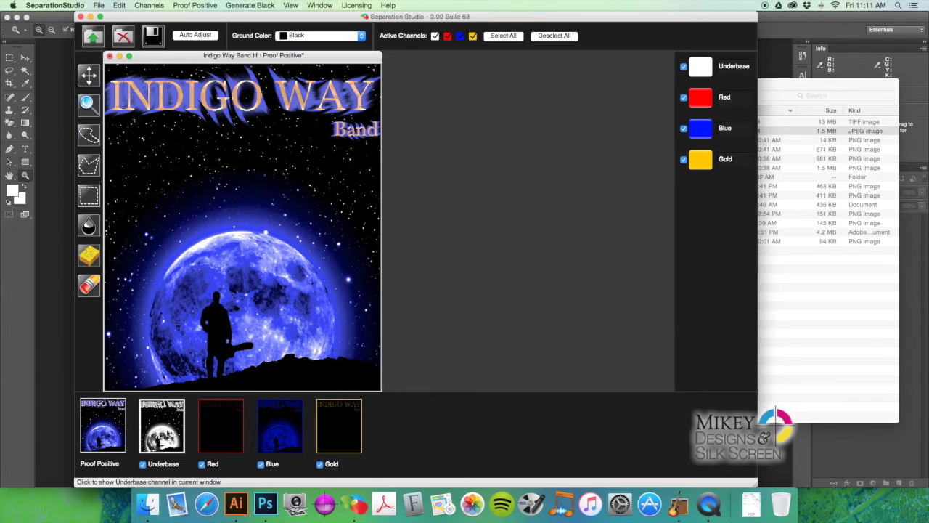
pyautogui.rightClick(166, 429)
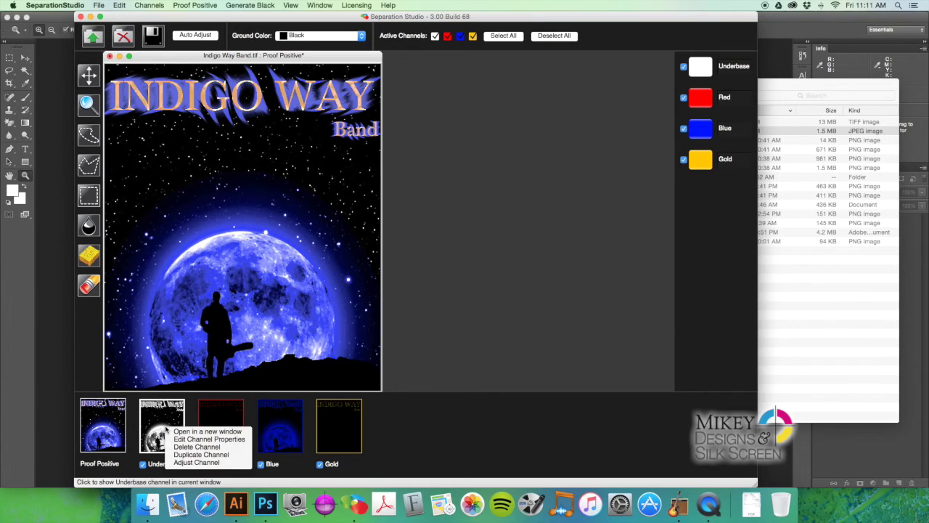
pyautogui.click(195, 462)
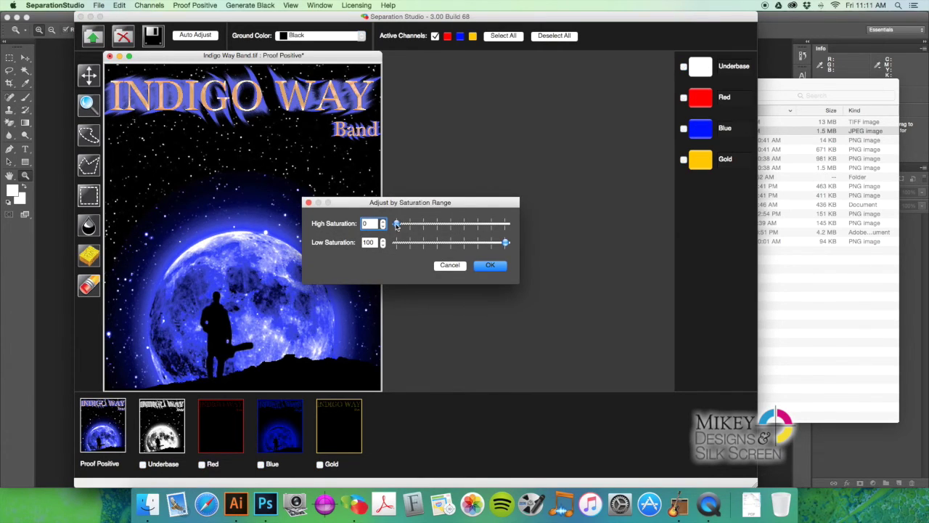
pyautogui.moveTo(397, 226); pyautogui.dragTo(403, 227)
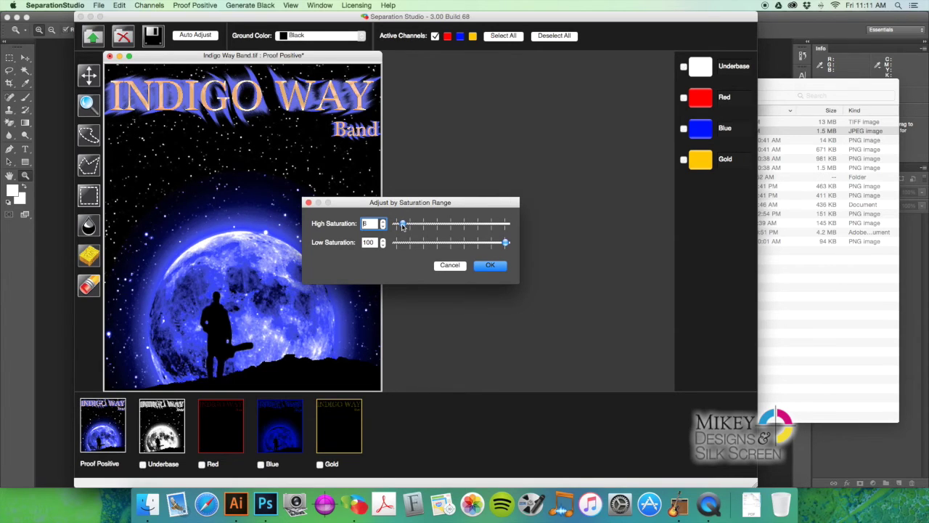
# - Cancel the second adjustment, view Underbase, Red, Blue and Gold individually, then return to the composite
pyautogui.click(450, 267)
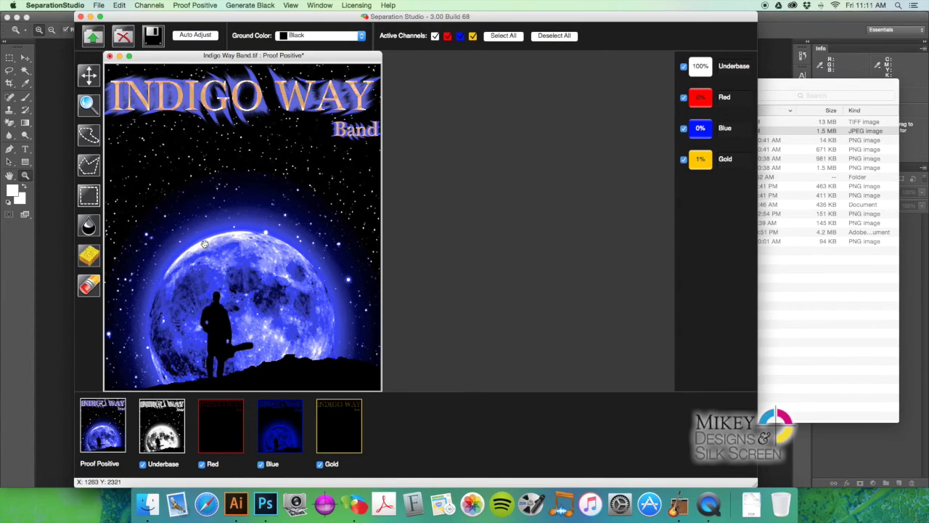
pyautogui.moveTo(332, 62); pyautogui.dragTo(373, 65)
pyautogui.click(170, 421)
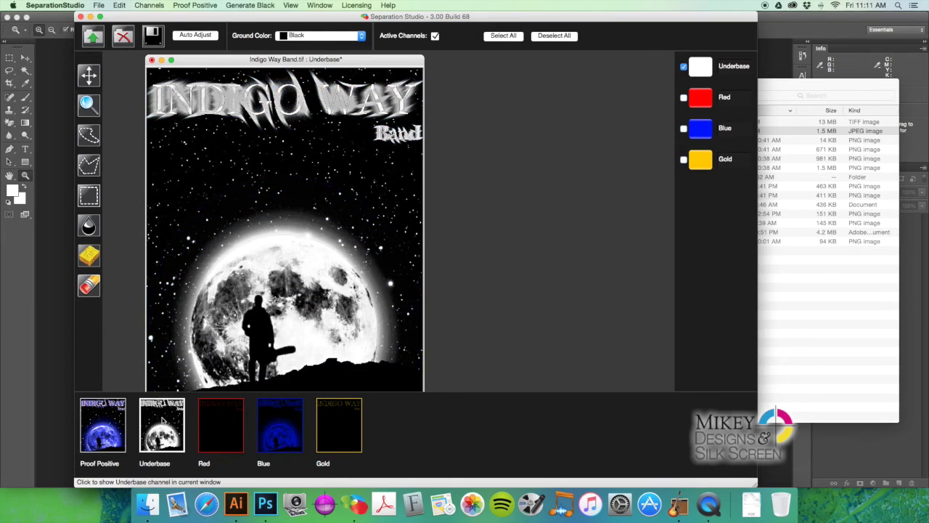
pyautogui.click(216, 422)
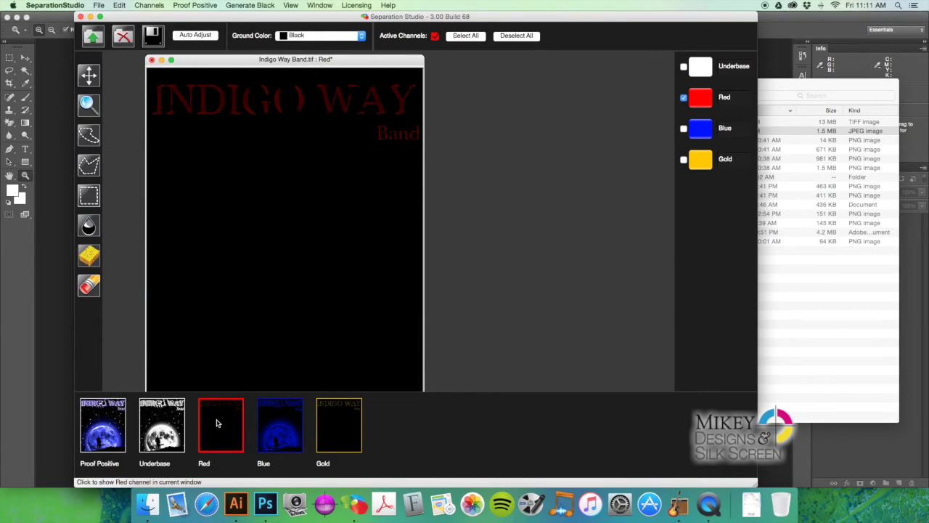
pyautogui.click(281, 426)
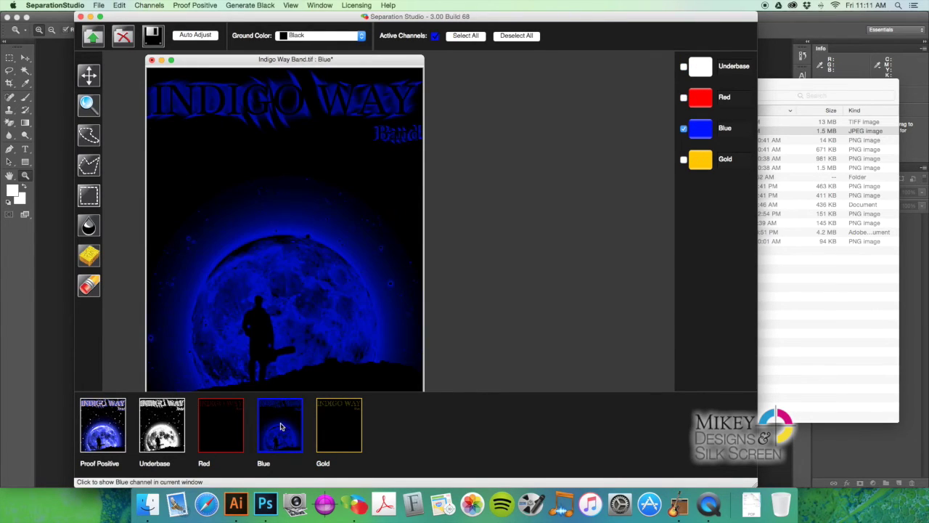
pyautogui.click(345, 437)
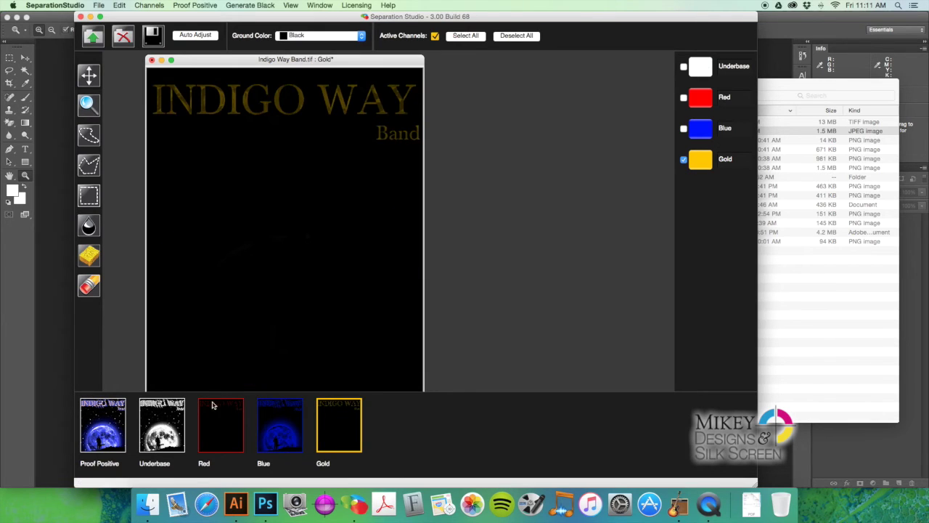
pyautogui.click(116, 421)
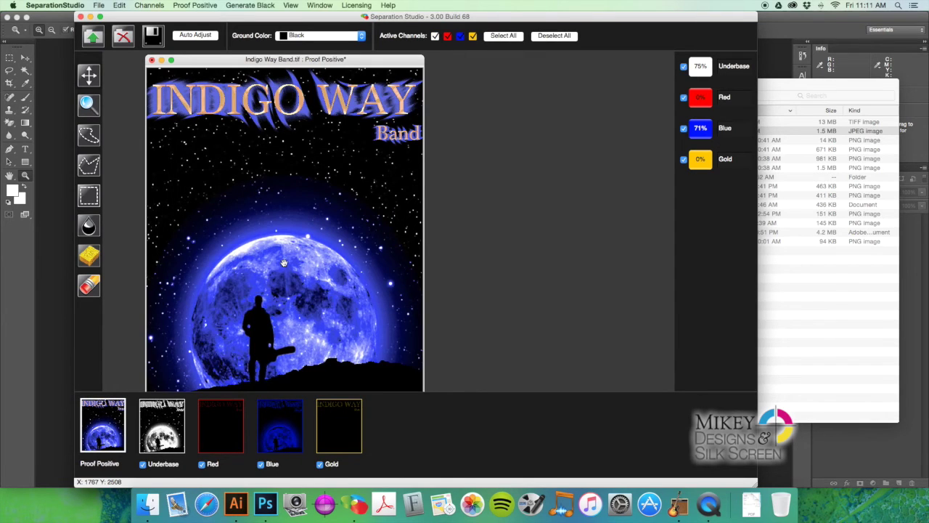
pyautogui.click(98, 5)
# - Save the separations in the Desktop folder under the name Indigo Way Band.eps
pyautogui.click(113, 69)
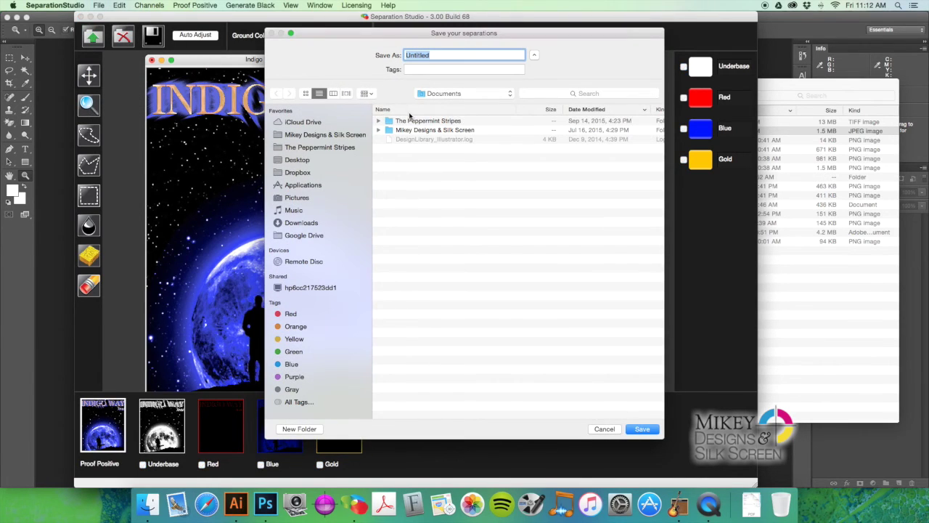
pyautogui.click(308, 160)
pyautogui.click(415, 121)
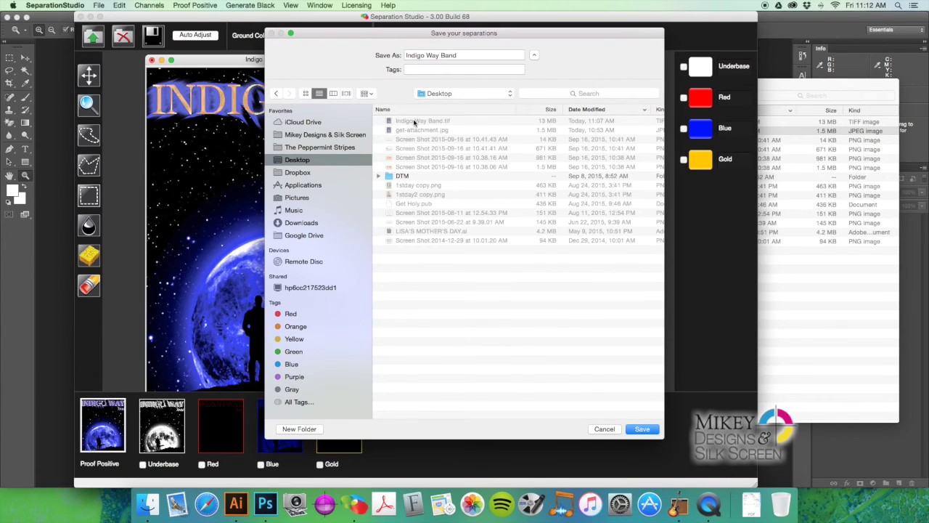
pyautogui.click(651, 432)
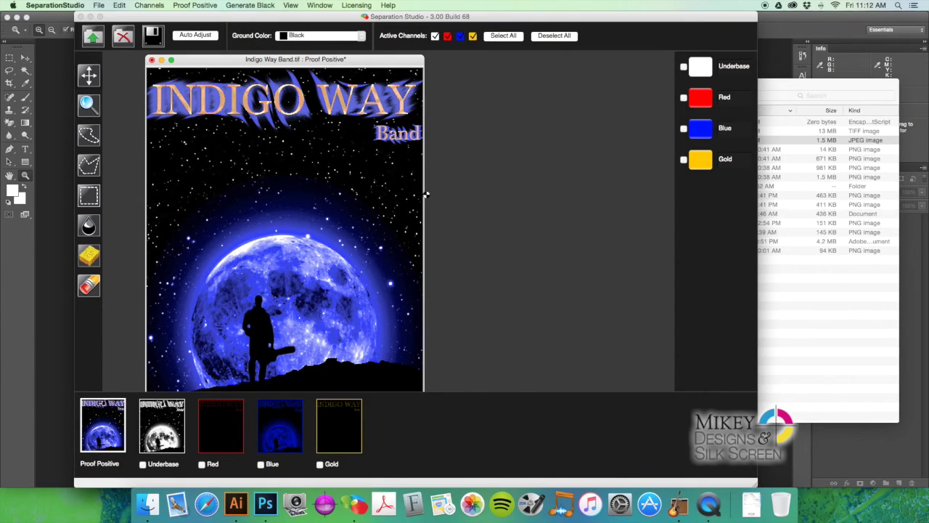
# - Open the recent T-Shirt Registration Template.ait, accept the profile warning, and target the Art layer
pyautogui.click(236, 500)
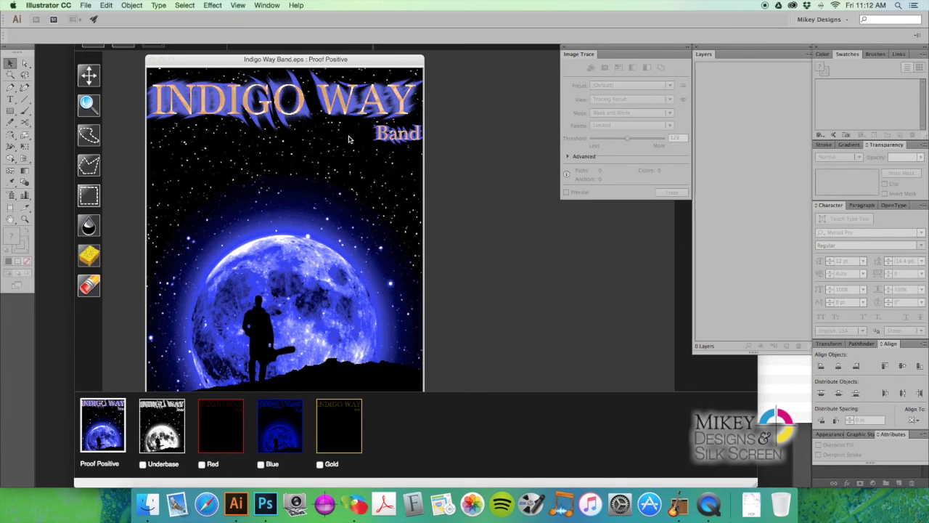
pyautogui.click(86, 5)
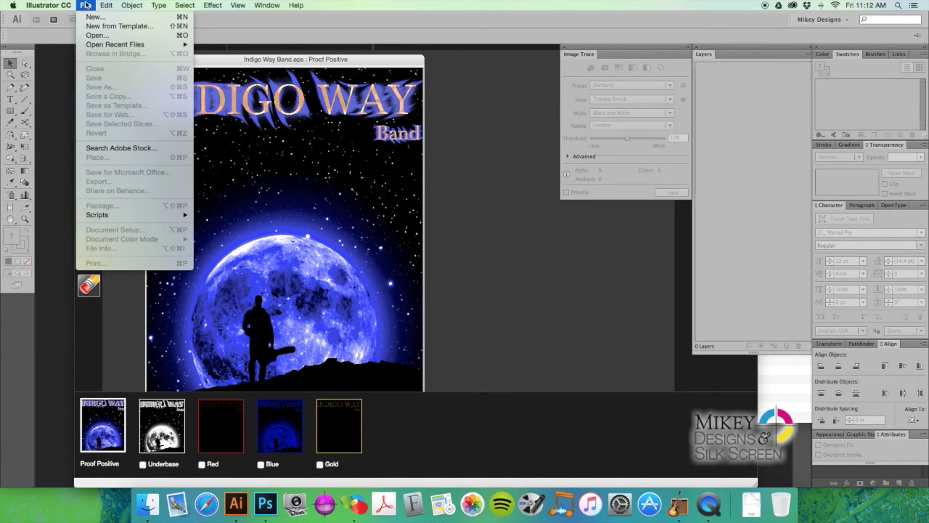
pyautogui.moveTo(105, 45)
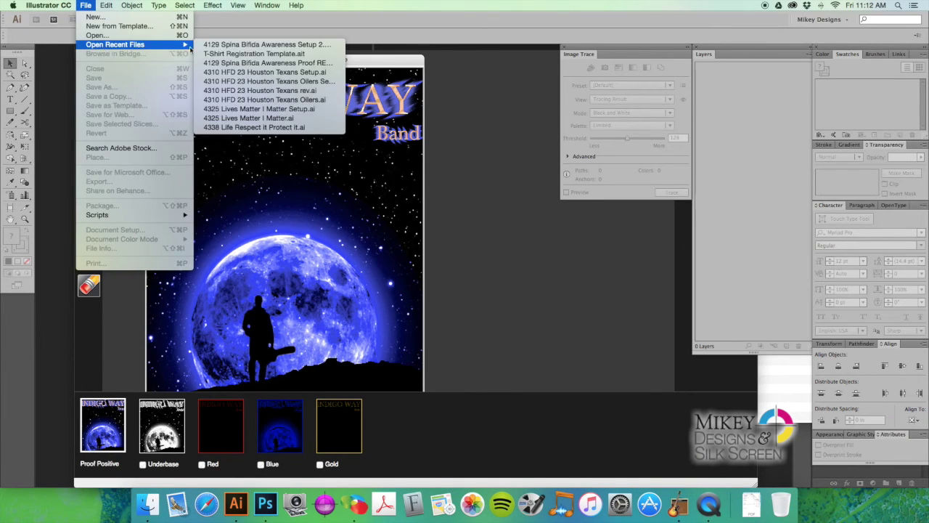
pyautogui.click(258, 54)
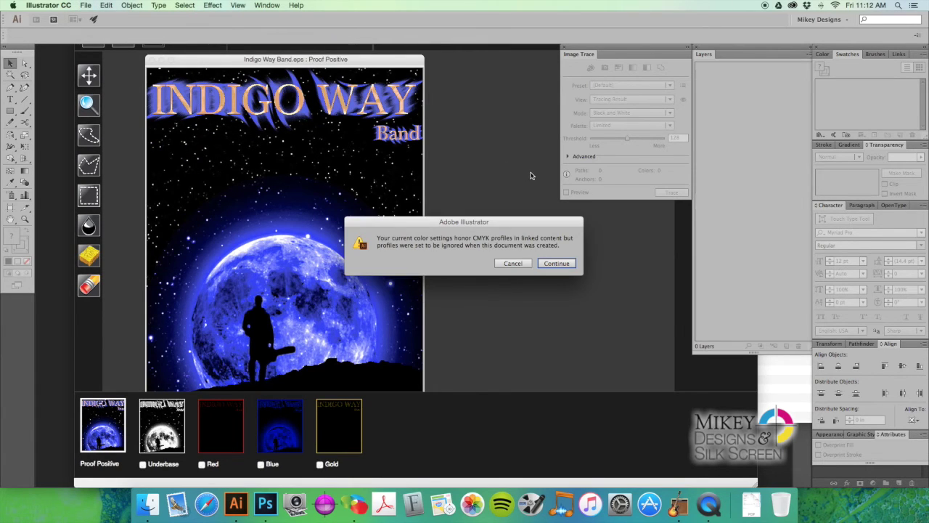
pyautogui.click(556, 264)
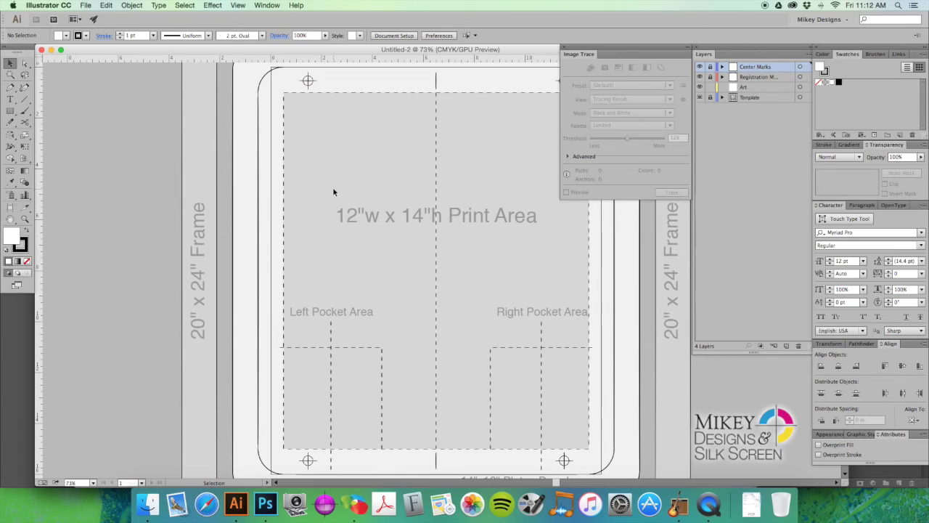
pyautogui.click(766, 88)
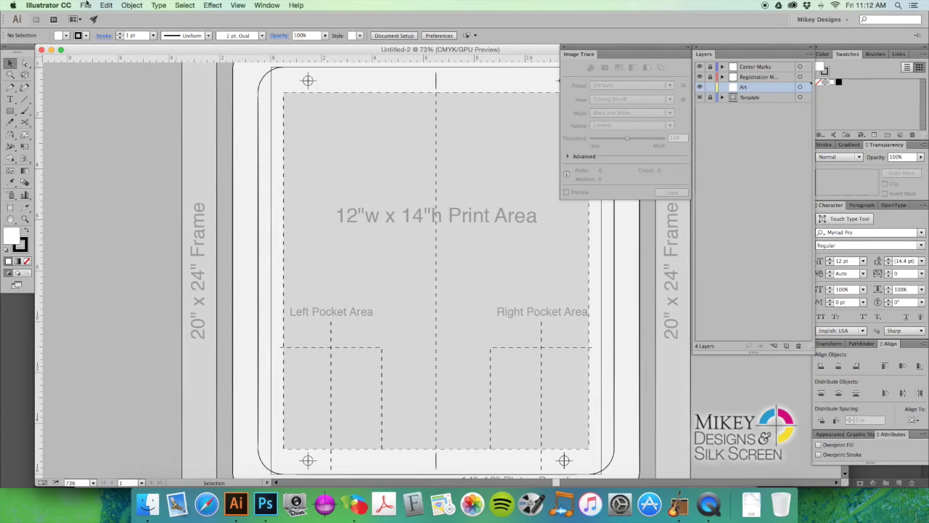
pyautogui.click(86, 5)
# - Place Indigo Way Band.eps from the Desktop onto the artboard
pyautogui.click(96, 158)
pyautogui.click(267, 99)
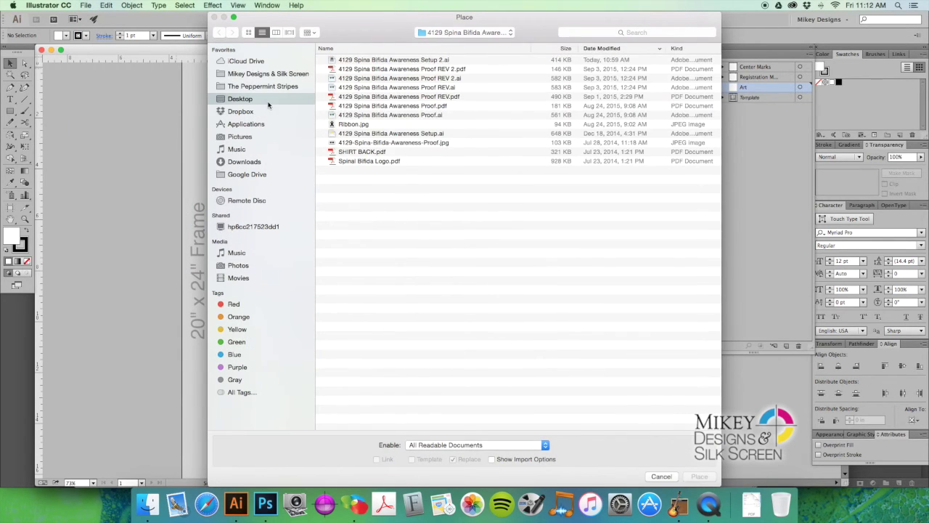
pyautogui.click(369, 61)
pyautogui.doubleClick(369, 62)
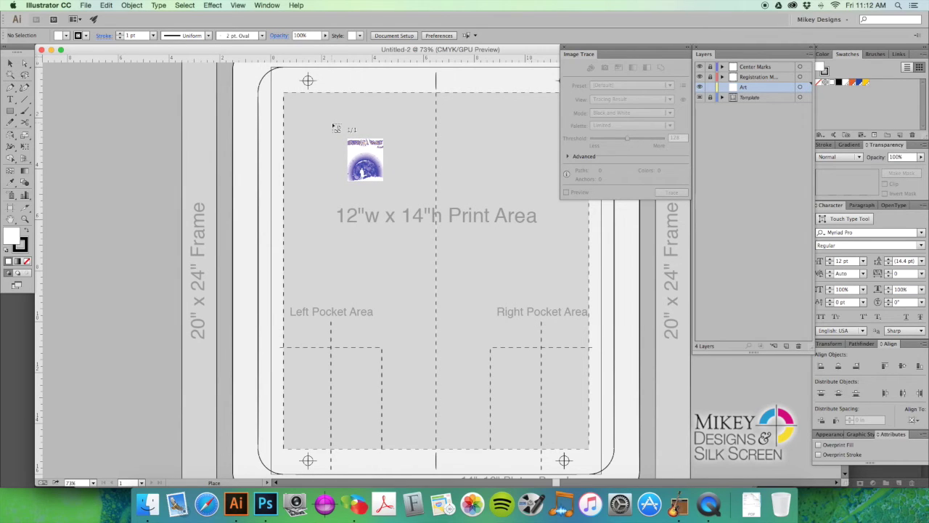
pyautogui.click(333, 124)
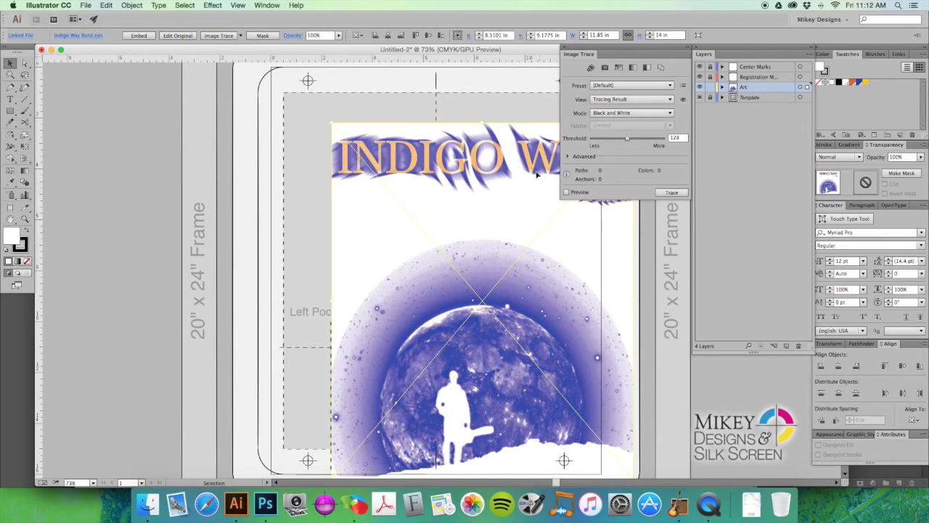
# - Center the artwork horizontally and vertically, aligned to the artboard, then deselect it
pyautogui.click(913, 421)
pyautogui.click(883, 453)
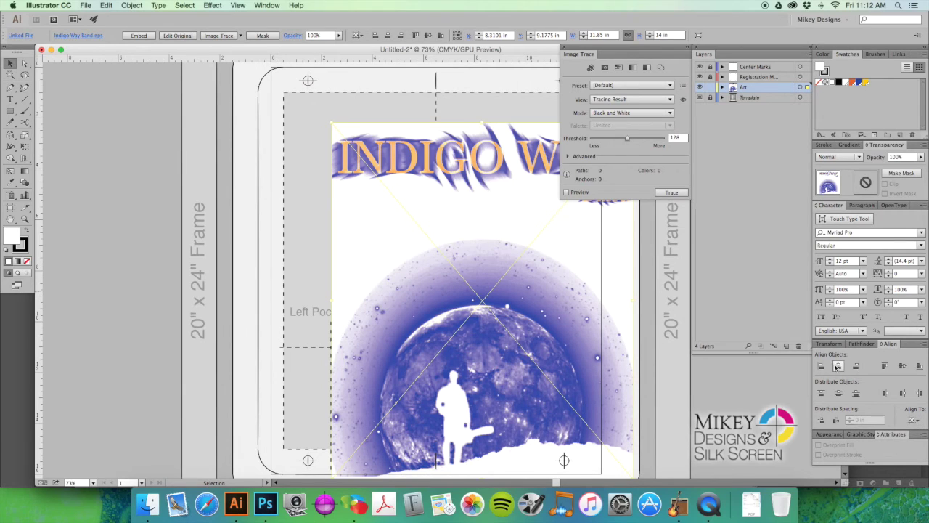
pyautogui.click(903, 366)
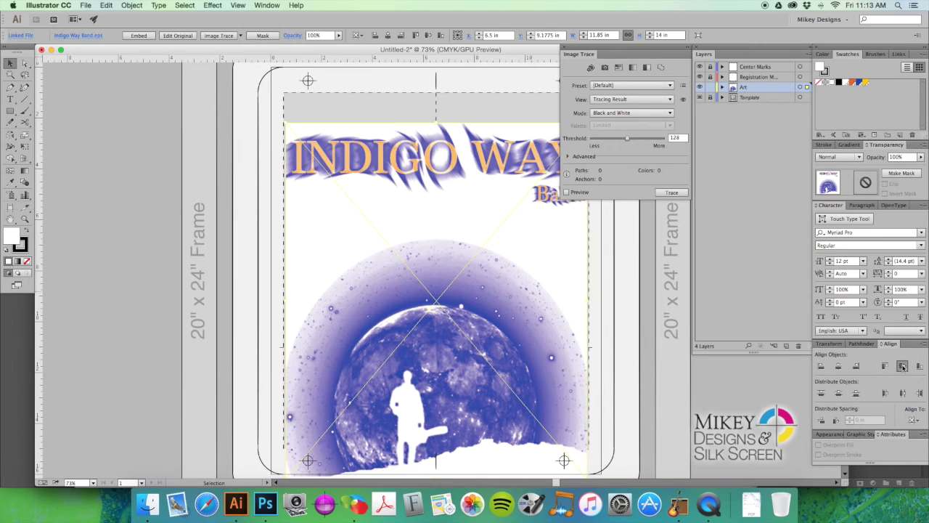
pyautogui.click(902, 367)
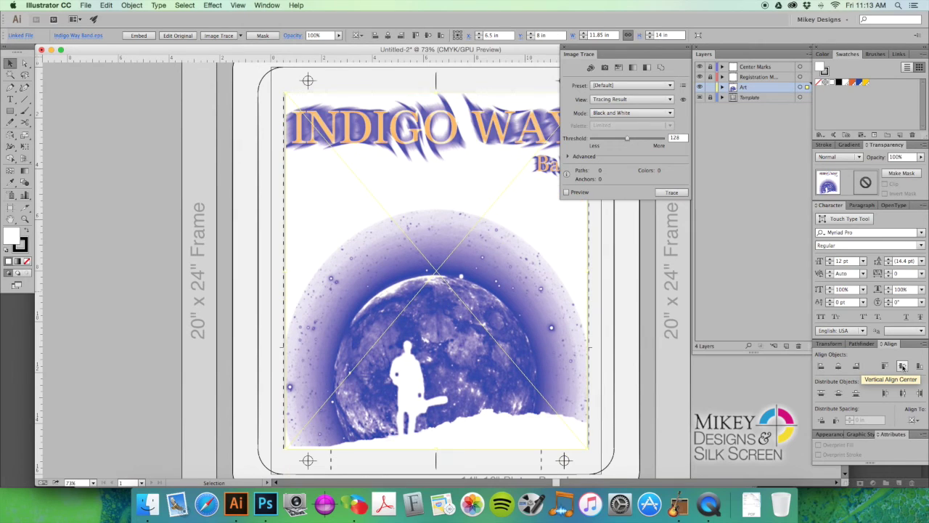
pyautogui.click(84, 157)
# - In the Print dialog's Output page, keep Mode as Separations (Host-Based) for AccuRIP to Epson 1430
pyautogui.press('a')
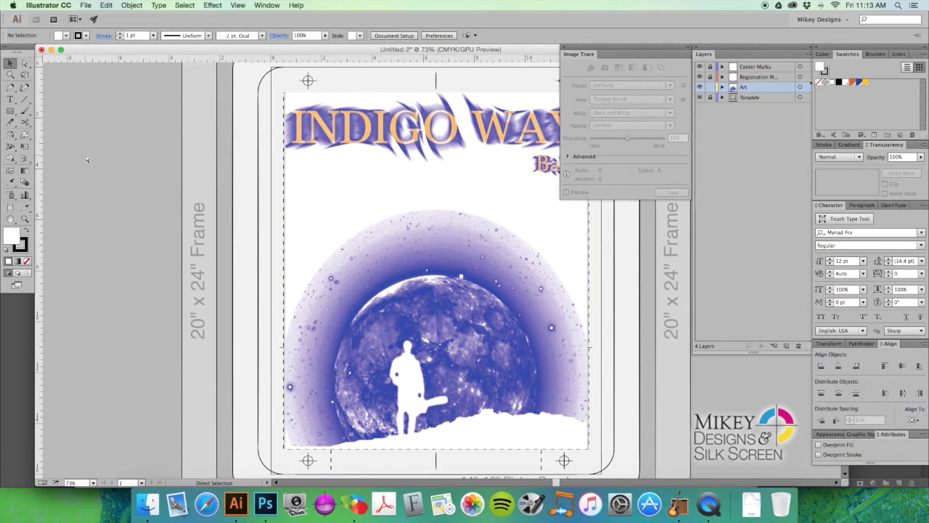
pyautogui.press('super+p')
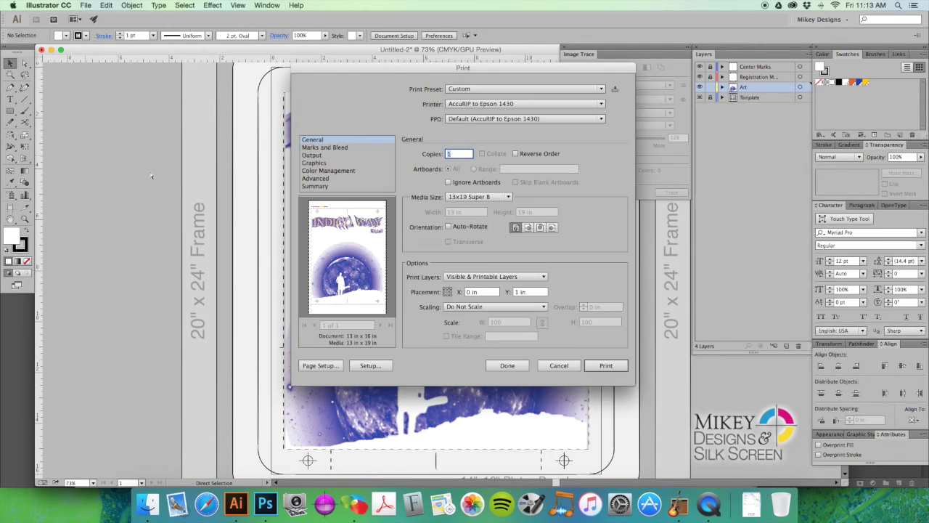
pyautogui.click(325, 156)
pyautogui.scroll(2, 506, 305)
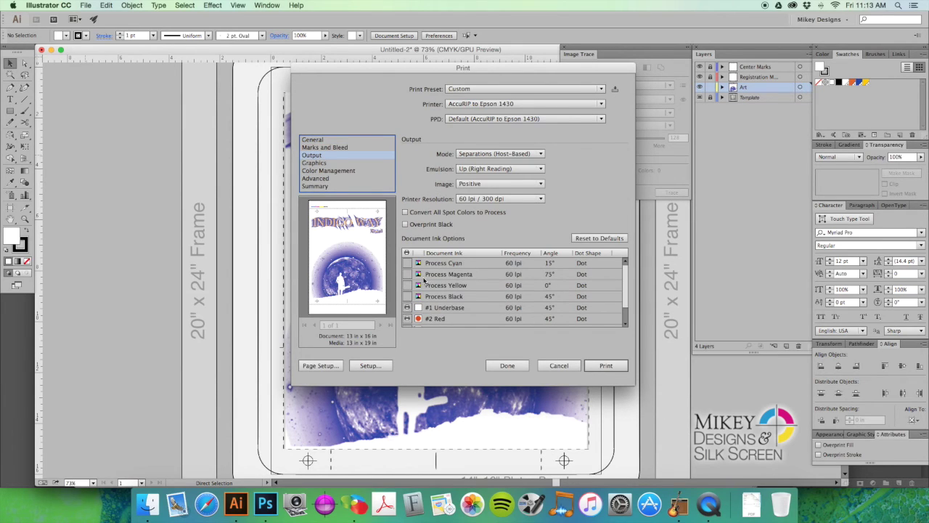
pyautogui.scroll(-2, 425, 280)
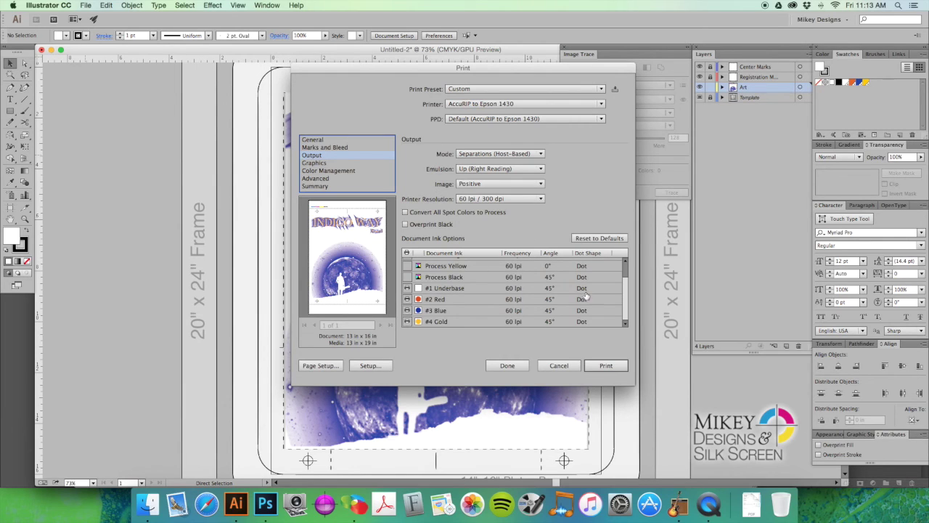
pyautogui.scroll(2, 585, 296)
pyautogui.scroll(-2, 427, 300)
pyautogui.scroll(2, 507, 299)
pyautogui.scroll(-2, 508, 298)
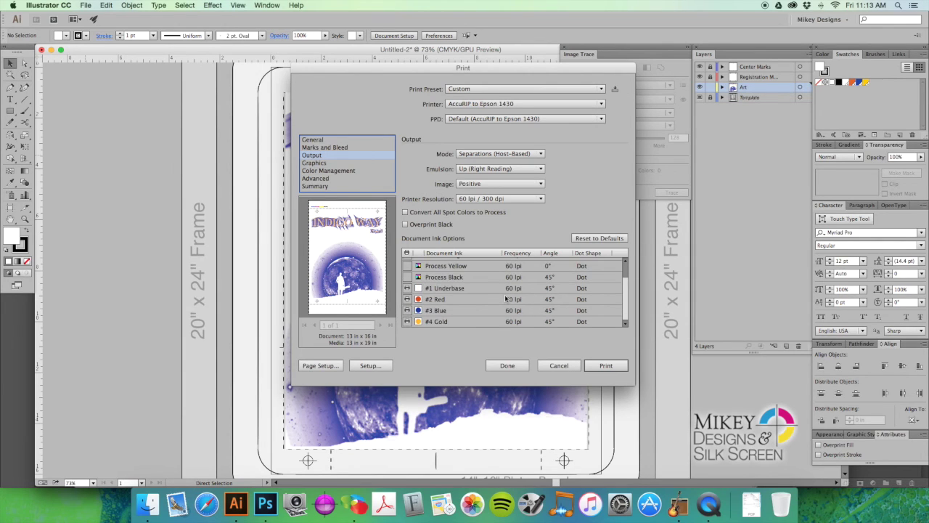
pyautogui.click(510, 155)
pyautogui.click(530, 138)
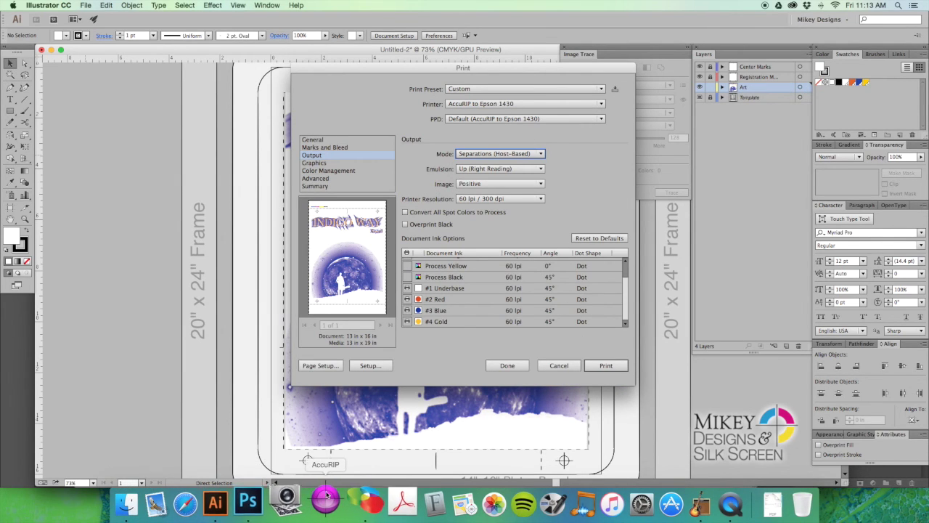
# - In AccuRIP Setup, confirm the Ellipse screen at 22.5 degrees and 42 LPI
pyautogui.moveTo(362, 70); pyautogui.dragTo(430, 71)
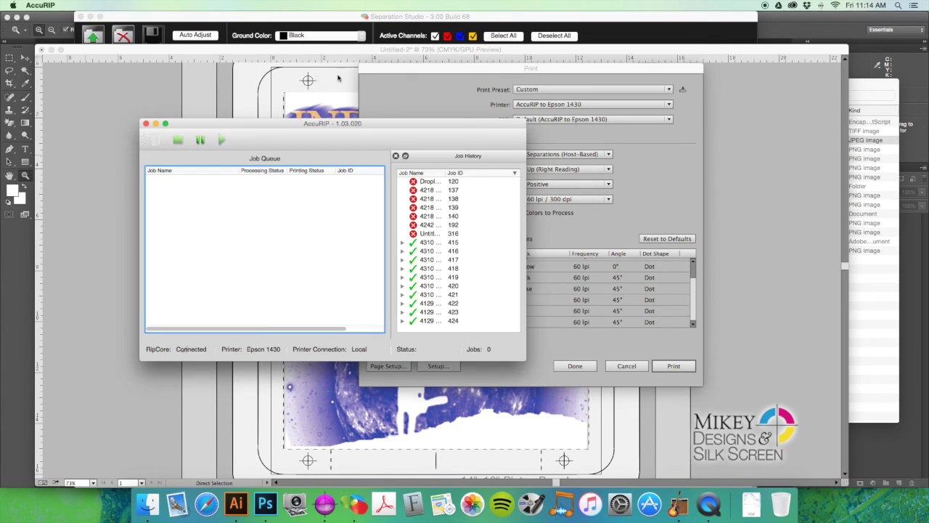
pyautogui.click(70, 5)
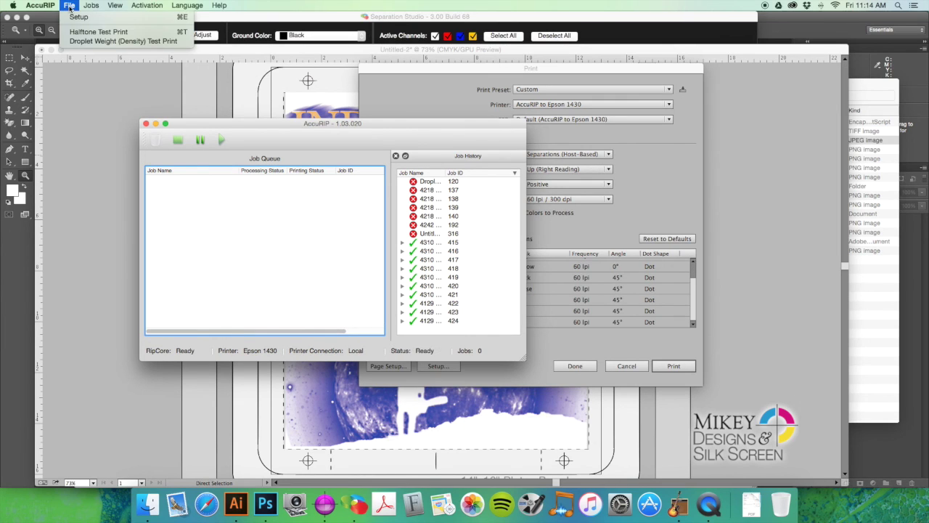
pyautogui.click(76, 17)
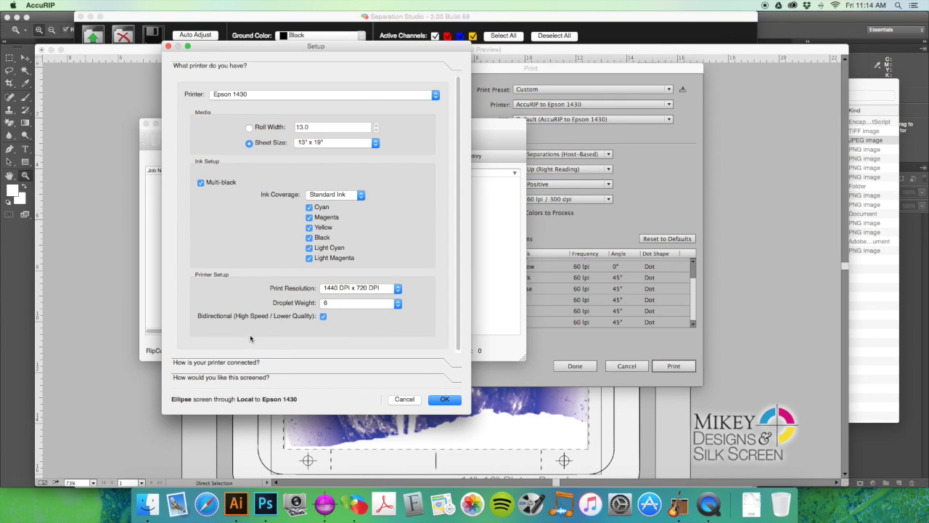
pyautogui.click(242, 364)
pyautogui.click(244, 378)
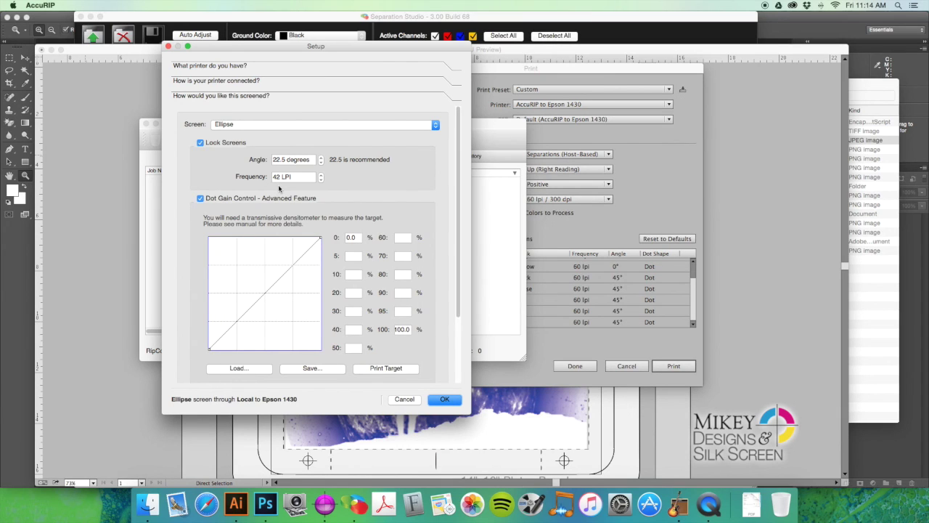
pyautogui.moveTo(342, 52); pyautogui.dragTo(396, 51)
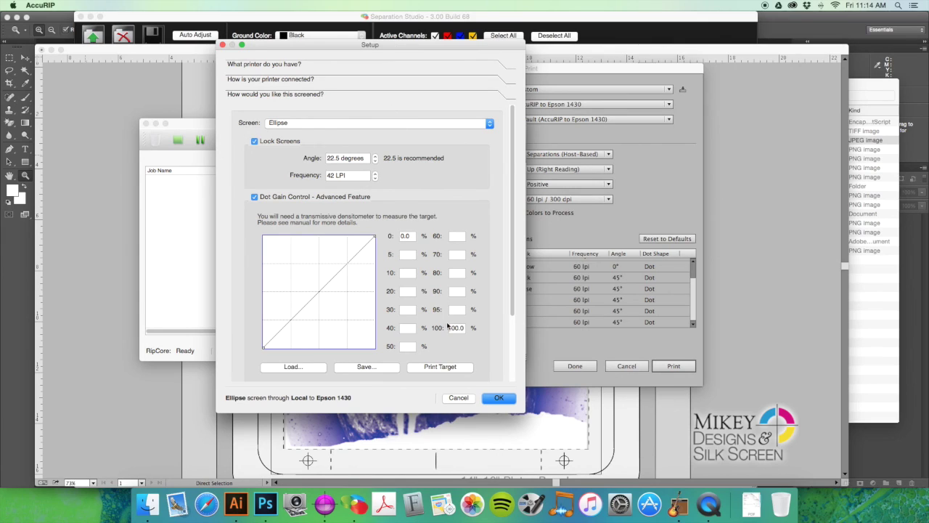
pyautogui.click(305, 124)
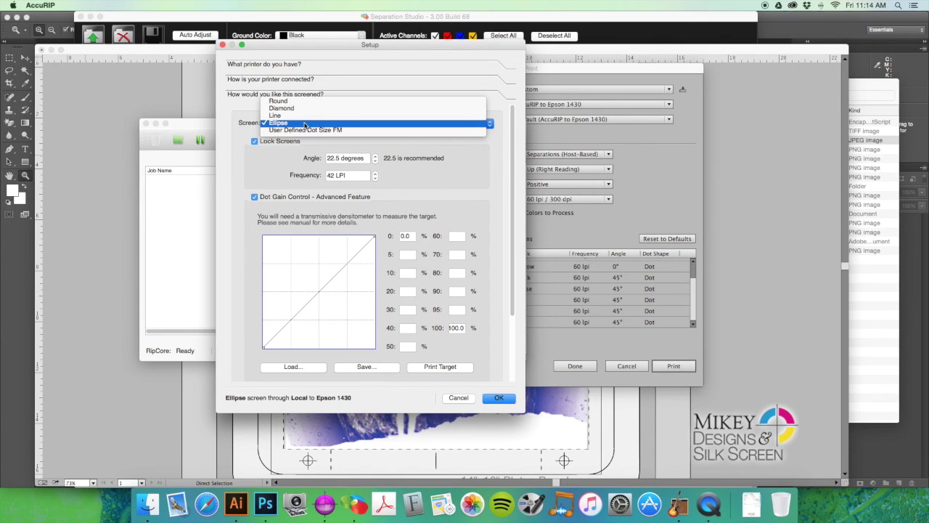
pyautogui.click(305, 123)
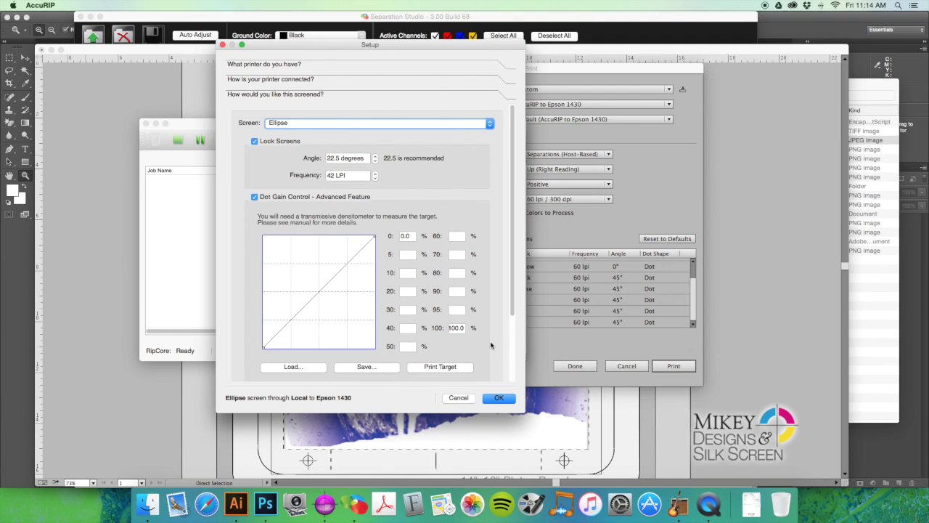
pyautogui.click(498, 398)
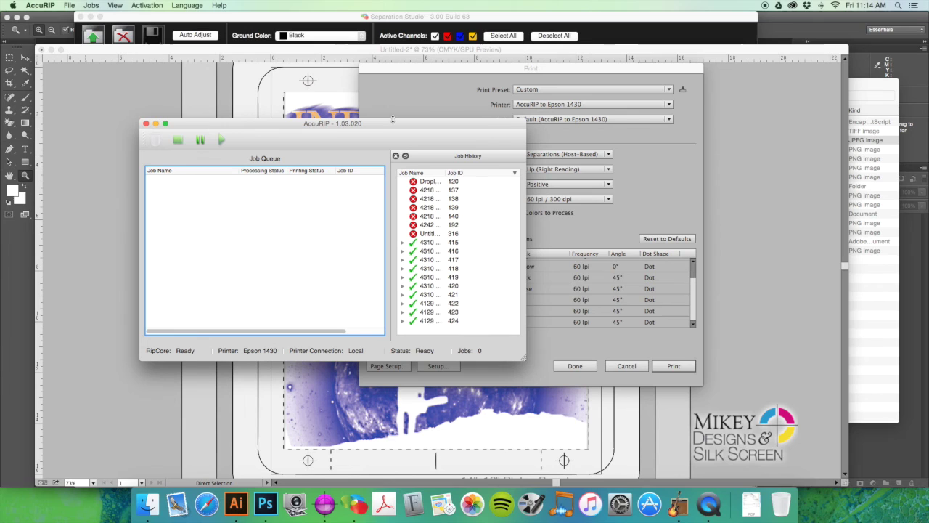
# - Check the Marks and Bleed page, then close the Print dialog with Done, keeping its settings
pyautogui.click(416, 87)
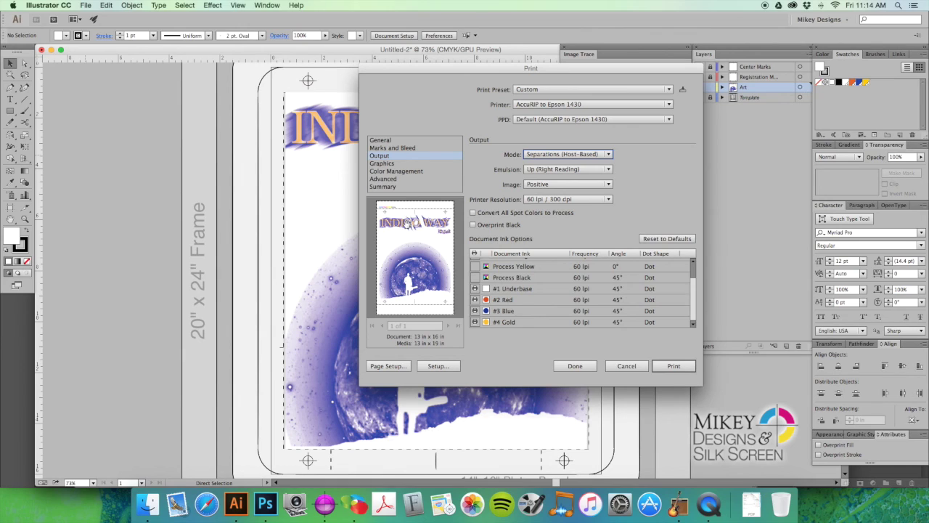
pyautogui.click(407, 148)
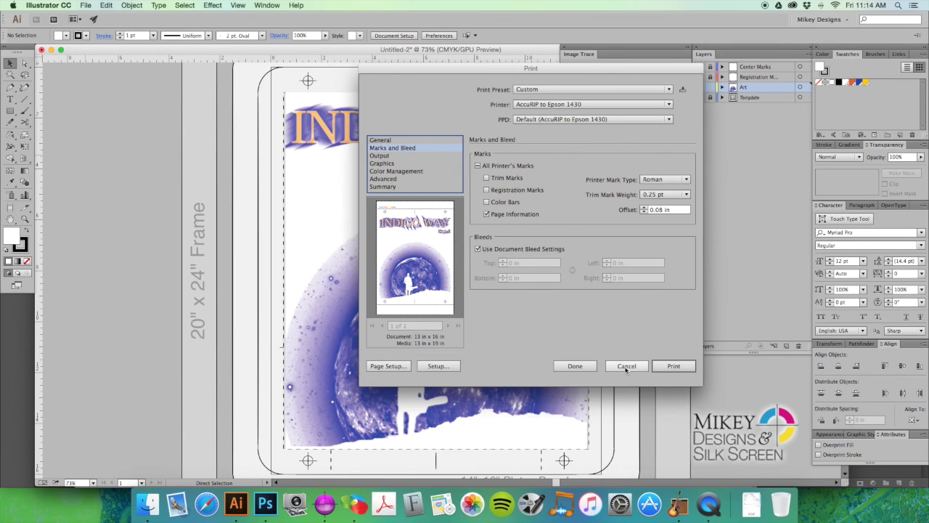
pyautogui.click(588, 367)
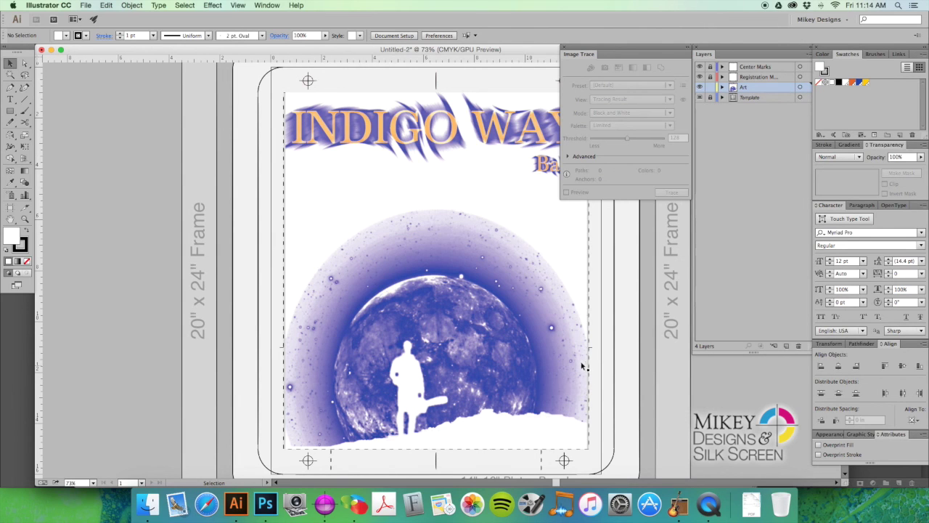
pyautogui.hscroll(3, 458, 260)
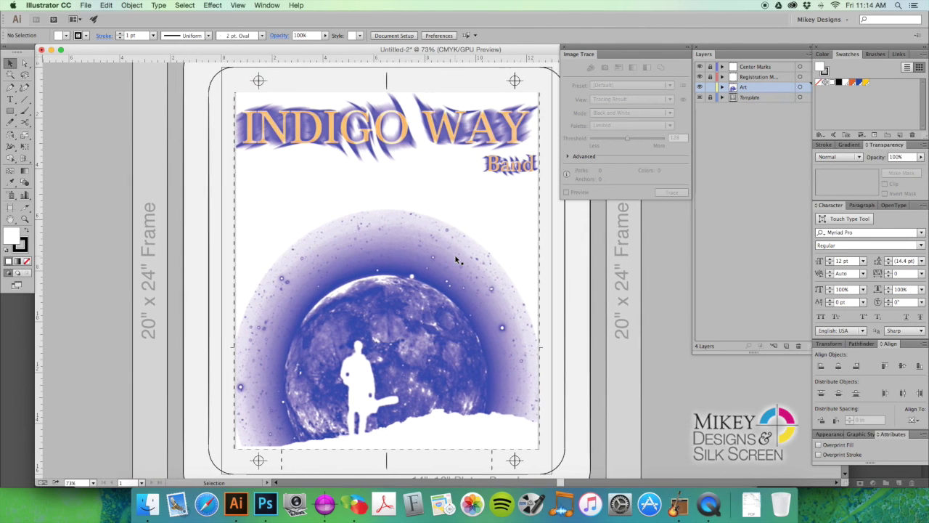